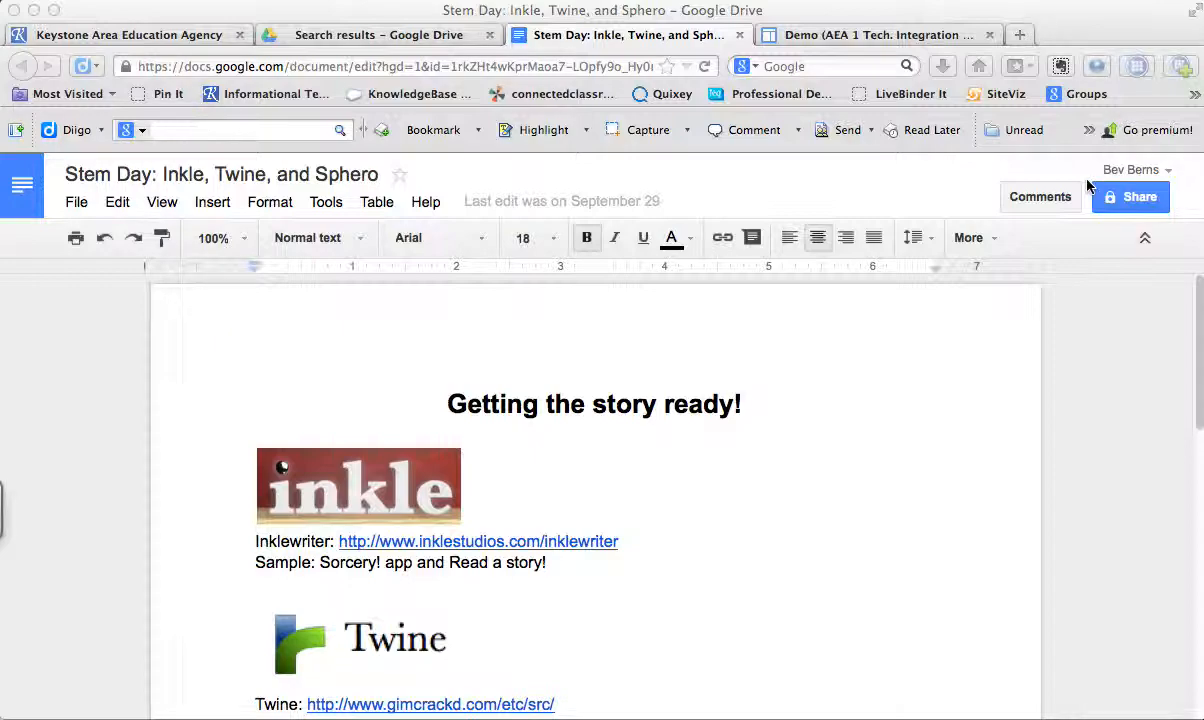
- Share the Stem Day document with anyone who has the link, with Can view access, and close the sharing settings
click(1149, 208)
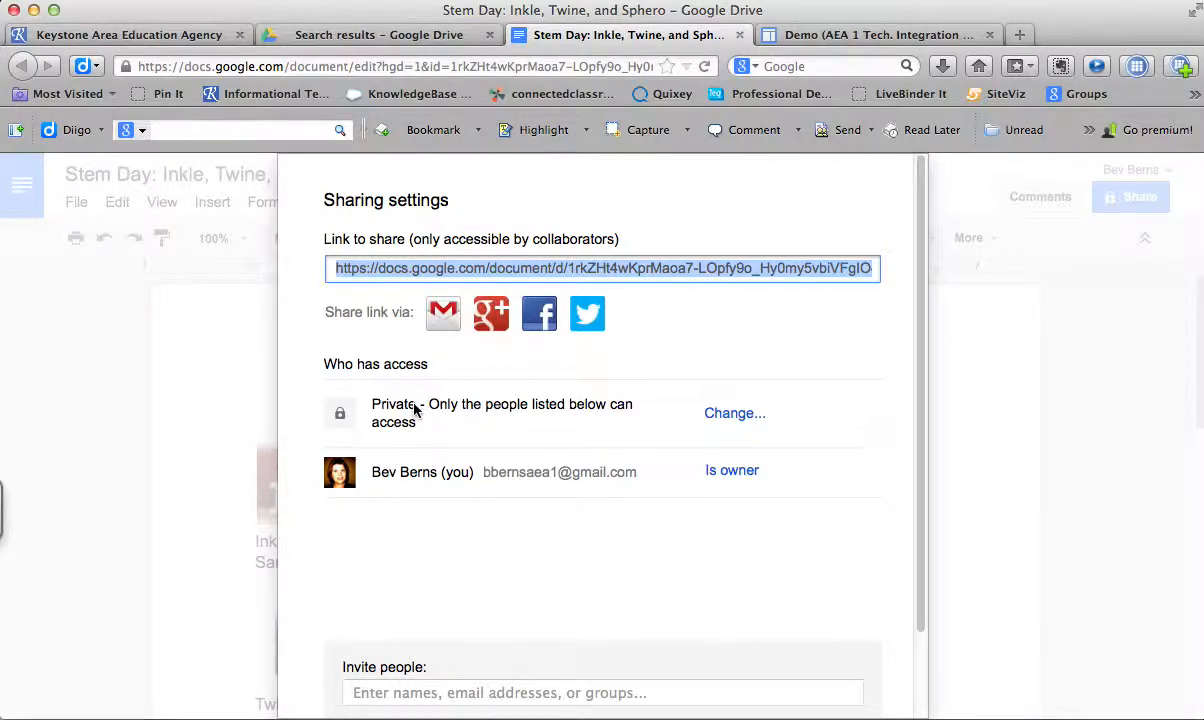
click(728, 418)
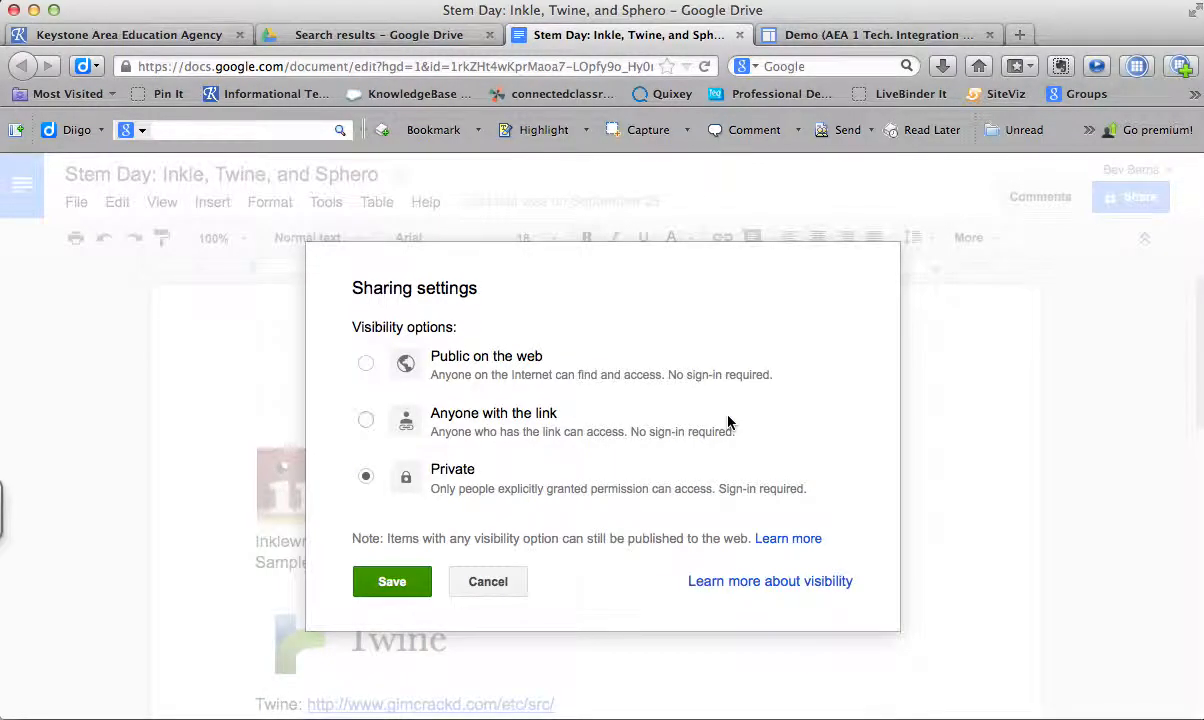
click(365, 420)
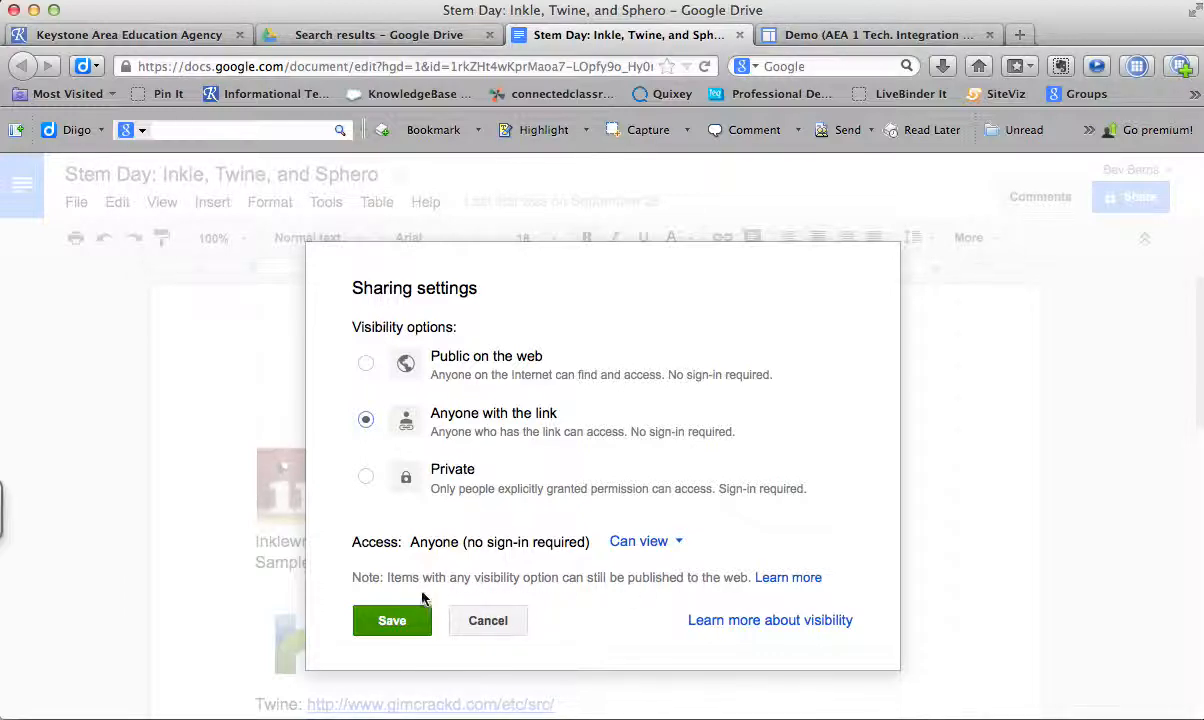
click(400, 622)
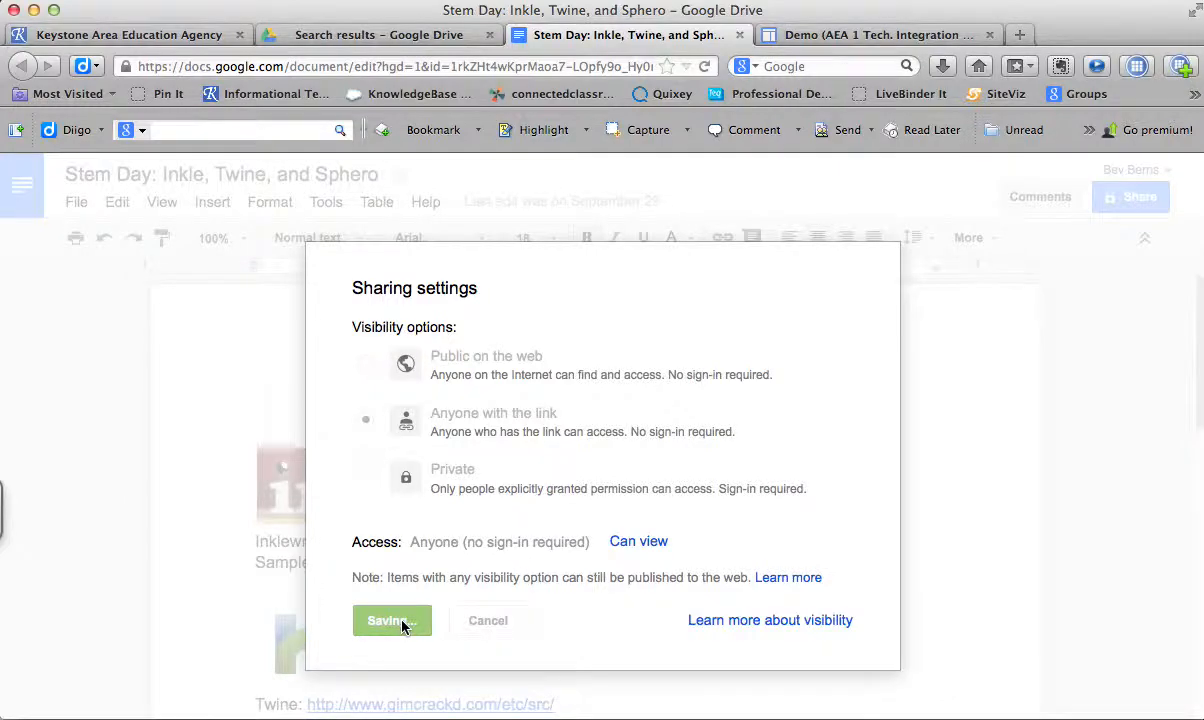
drag(919, 408, 951, 563)
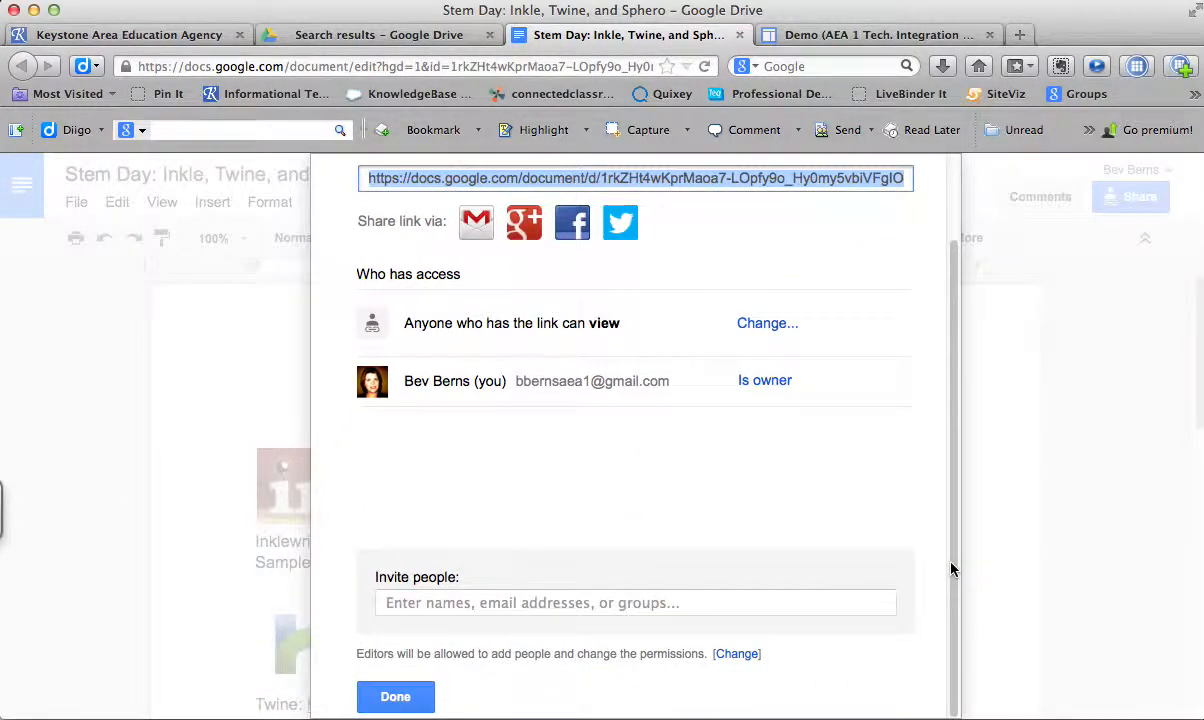
click(405, 697)
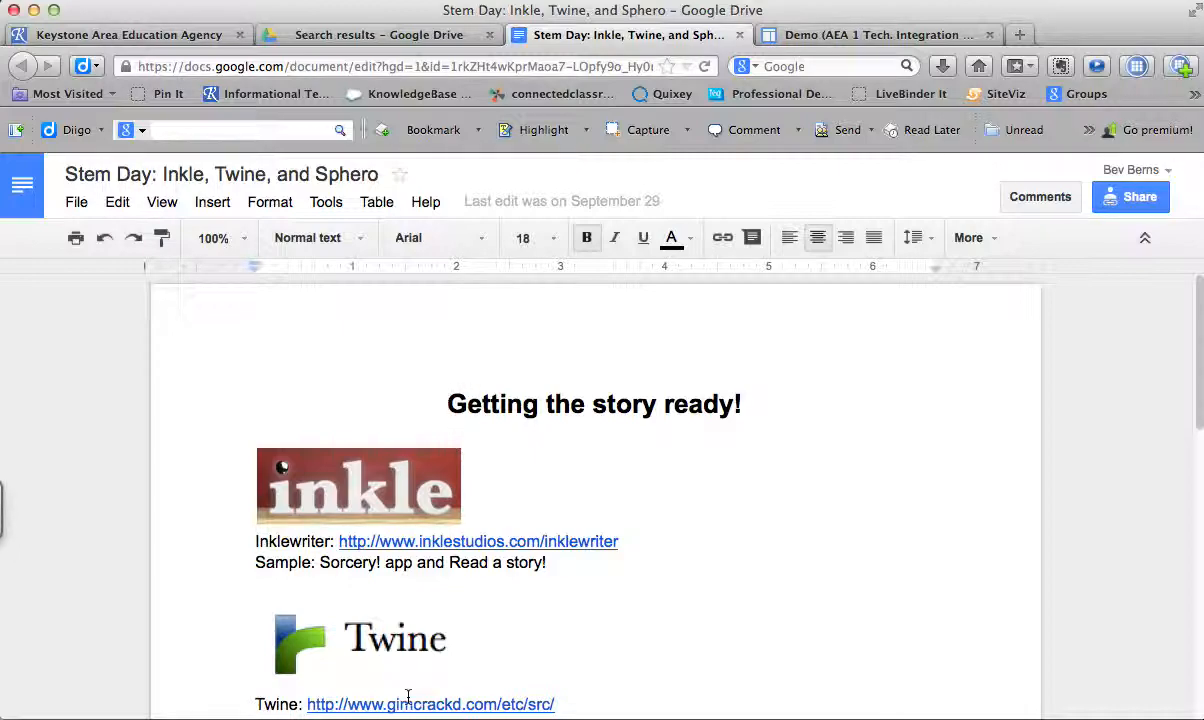
- Insert the Drive document "Stem Day: Inkle, Twine, and Sphero" into the Demo site page with its border, title and 600-pixel height
click(787, 37)
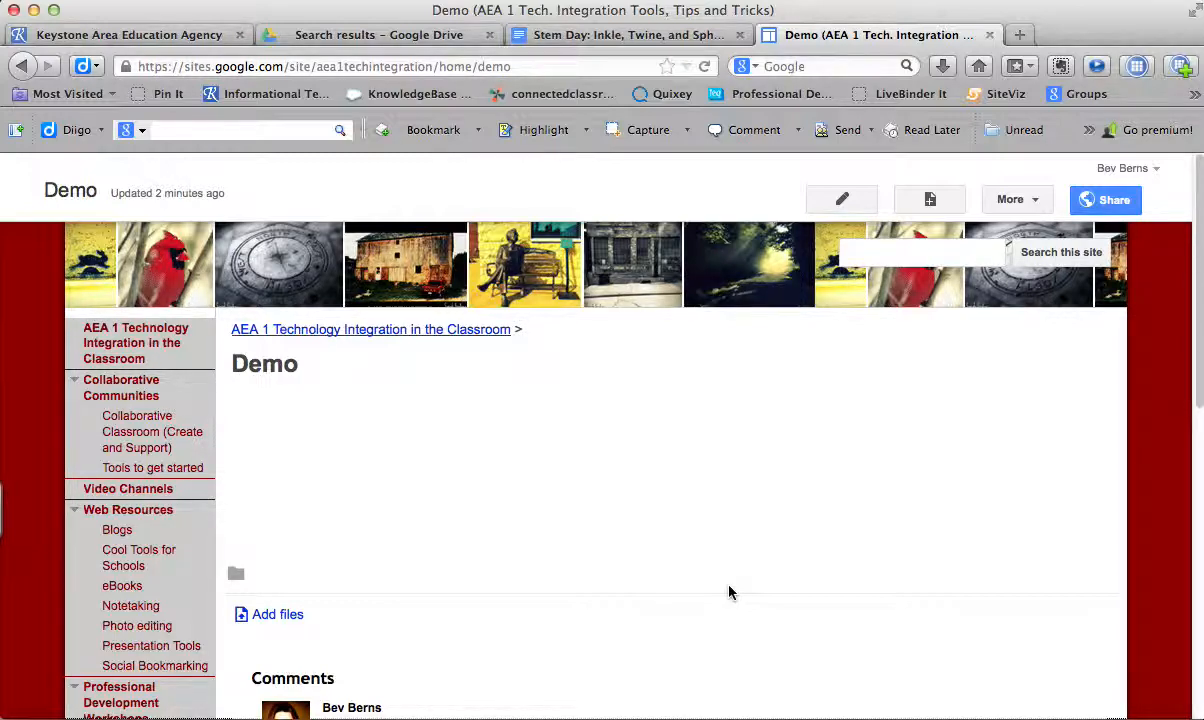
click(838, 211)
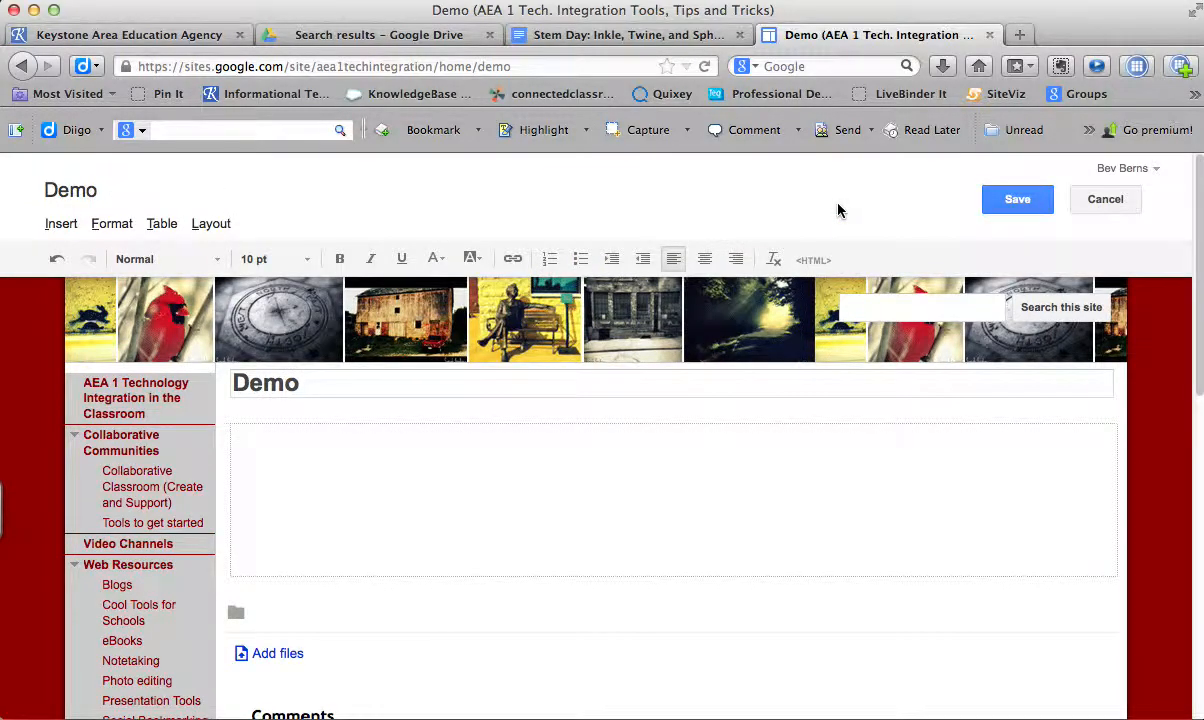
click(61, 224)
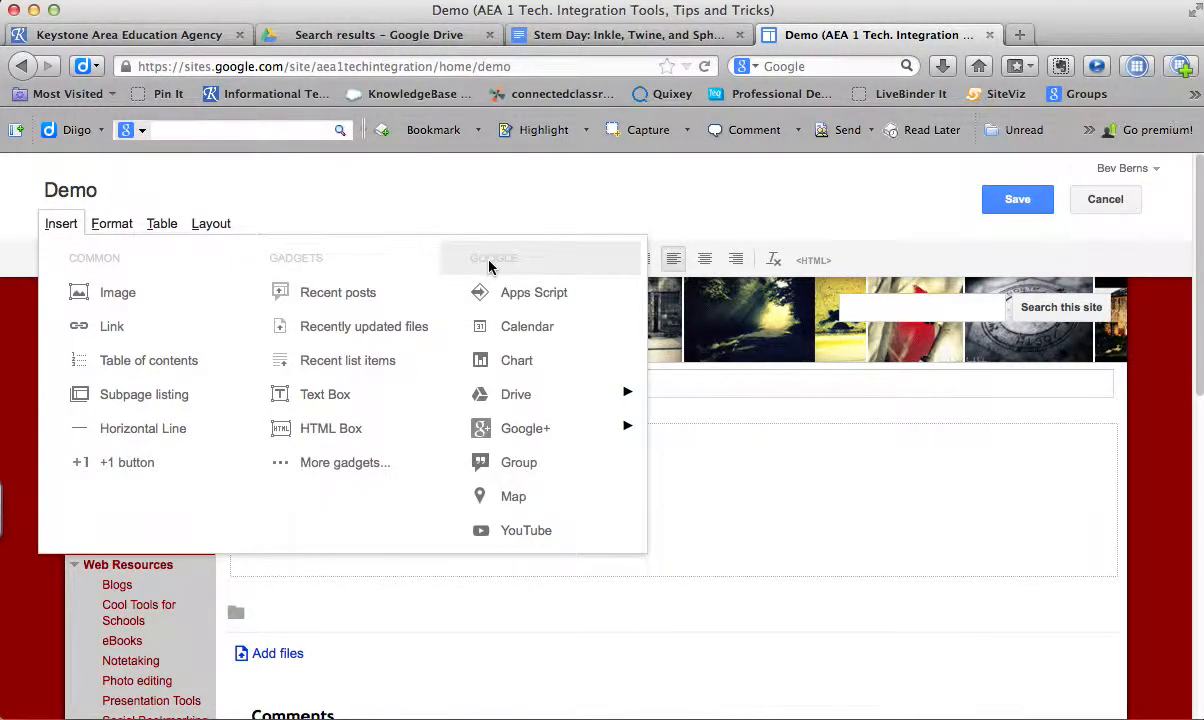
mouse_move(510, 400)
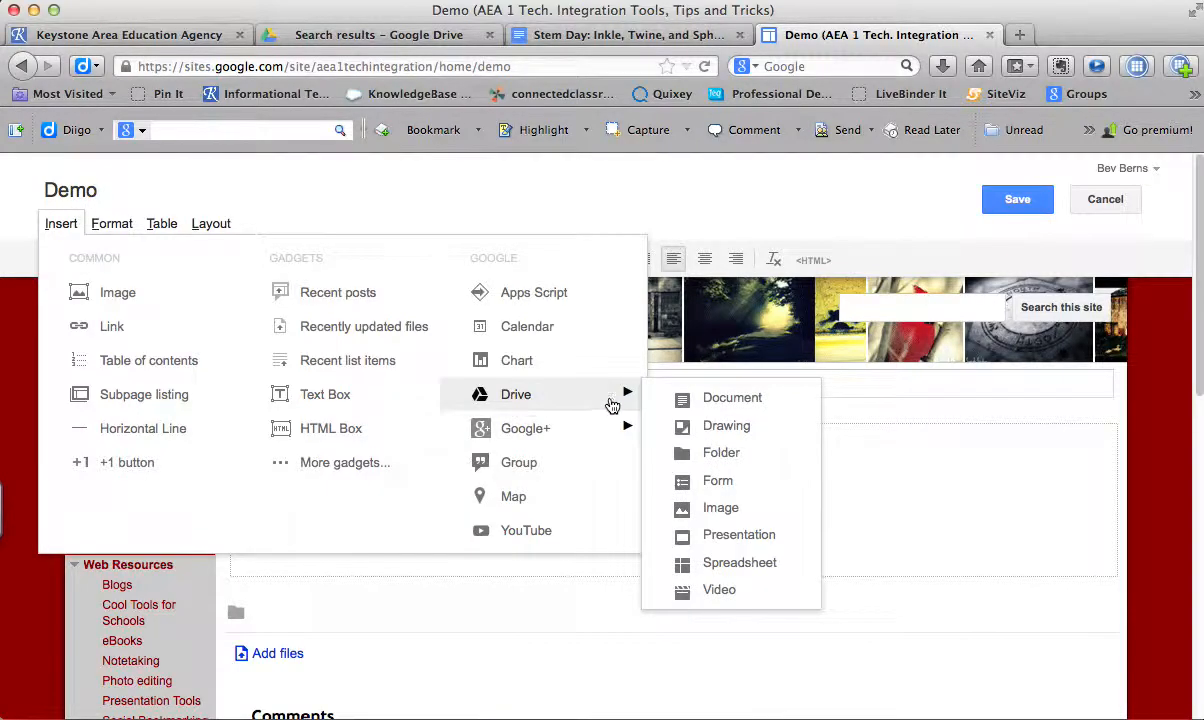
click(701, 410)
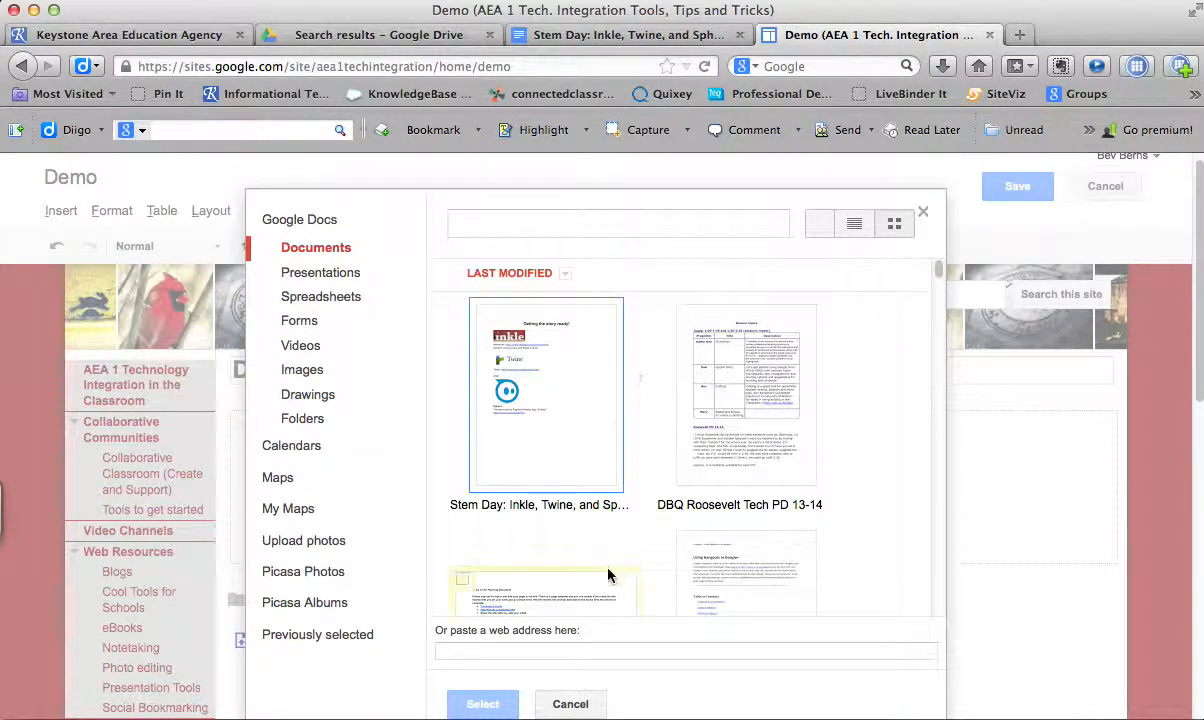
click(606, 220)
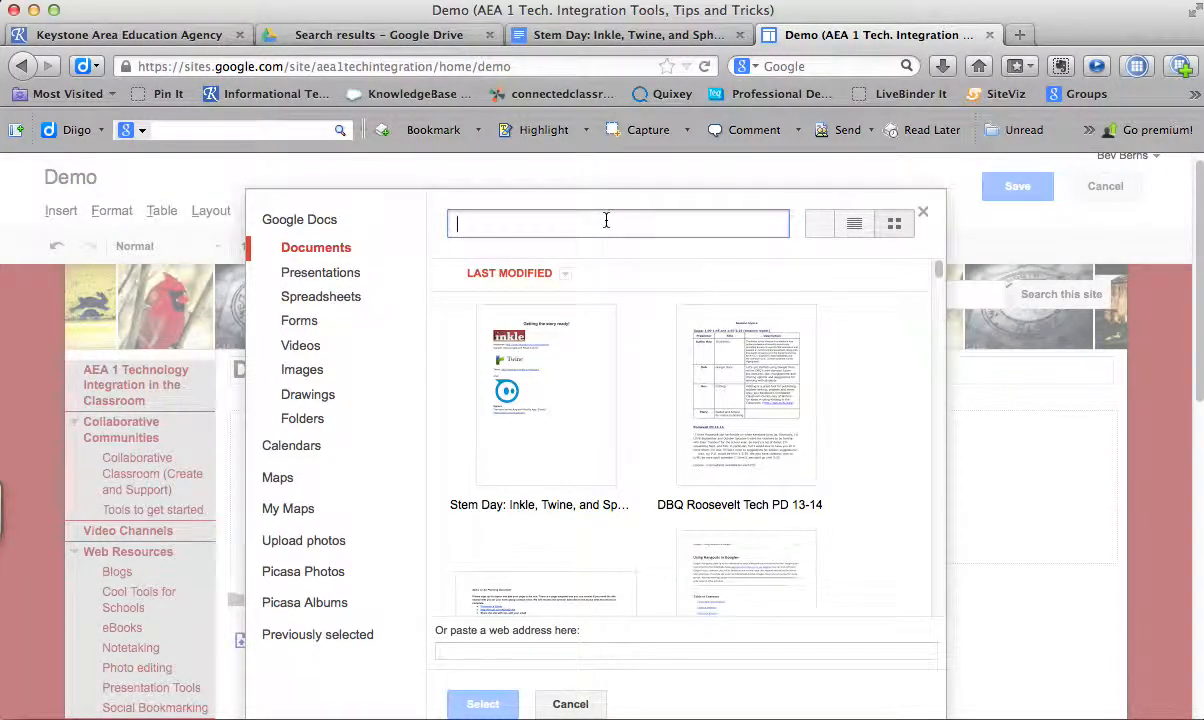
click(564, 429)
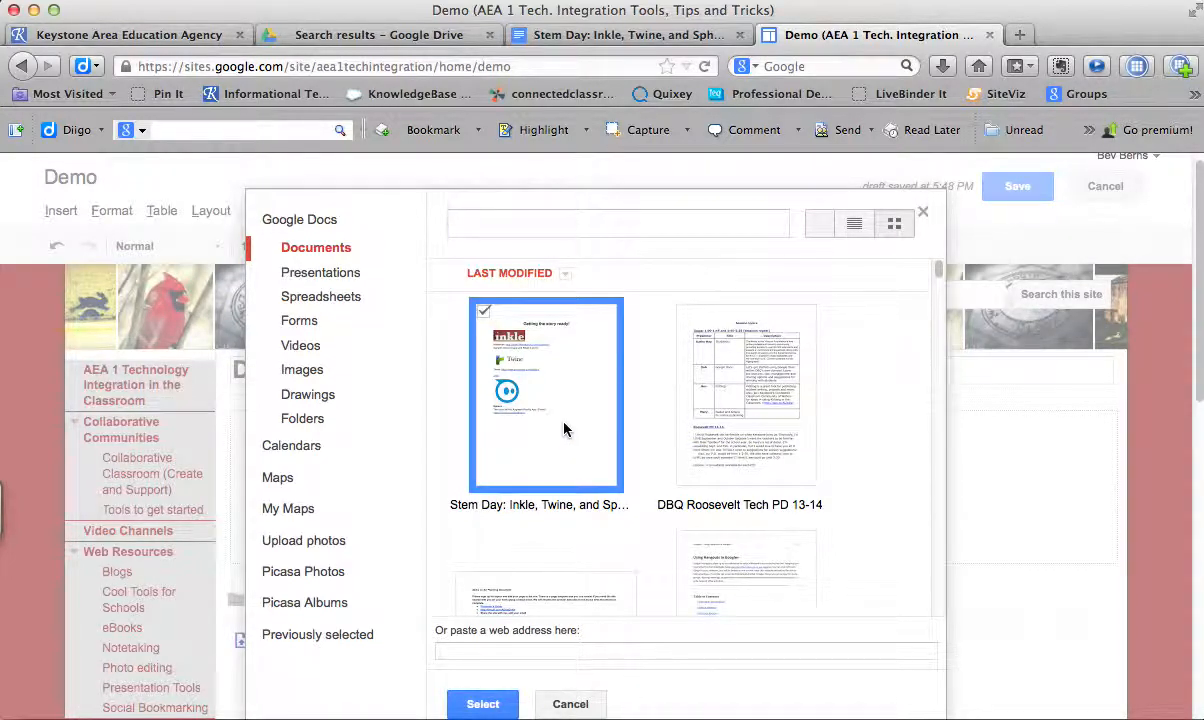
click(482, 704)
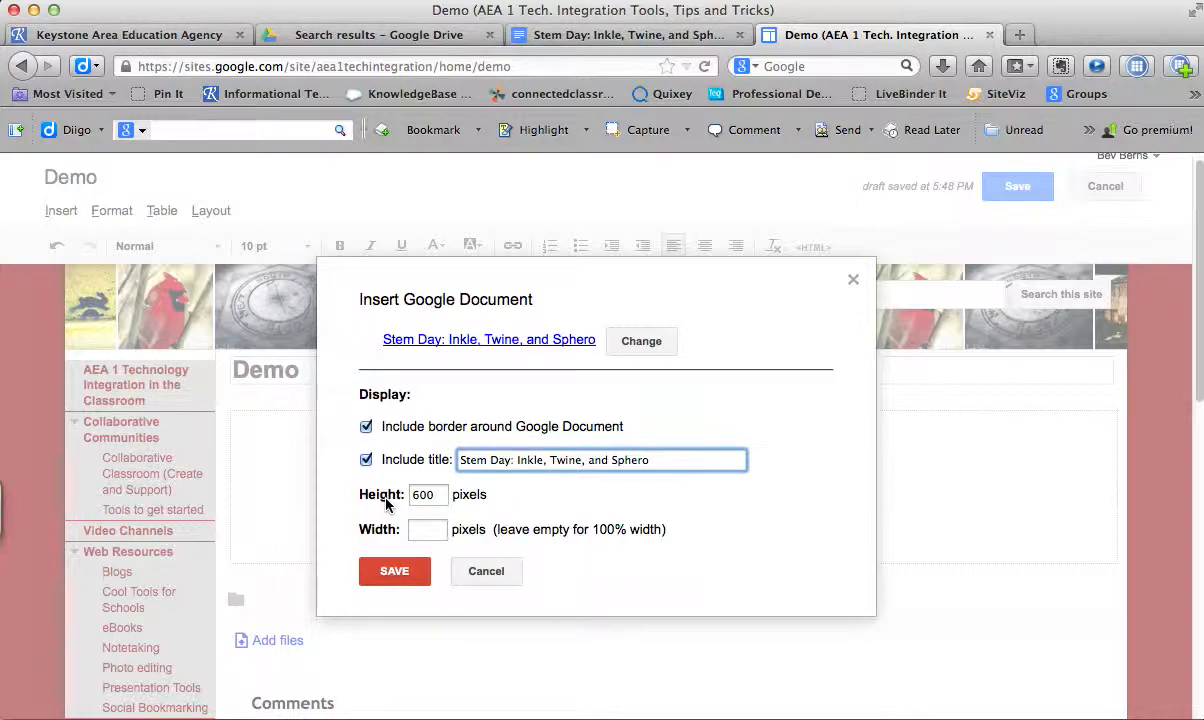
click(400, 572)
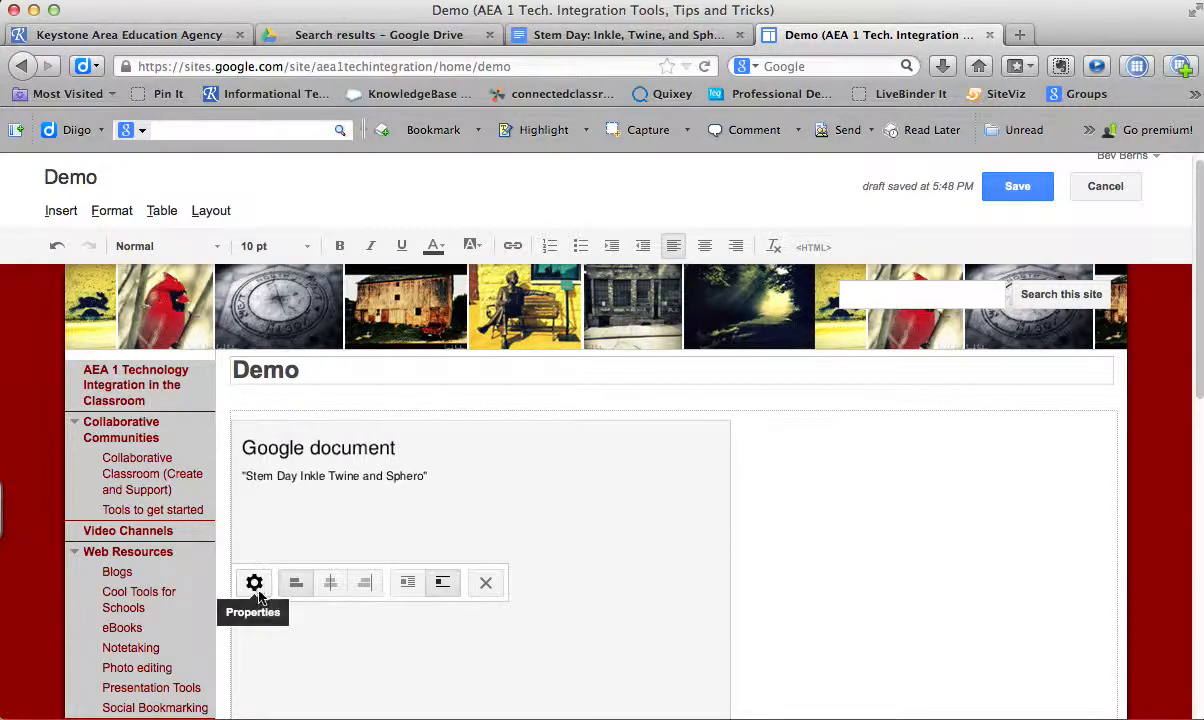
- Center the embedded document on the Demo page, save the page and look over the published result
click(331, 586)
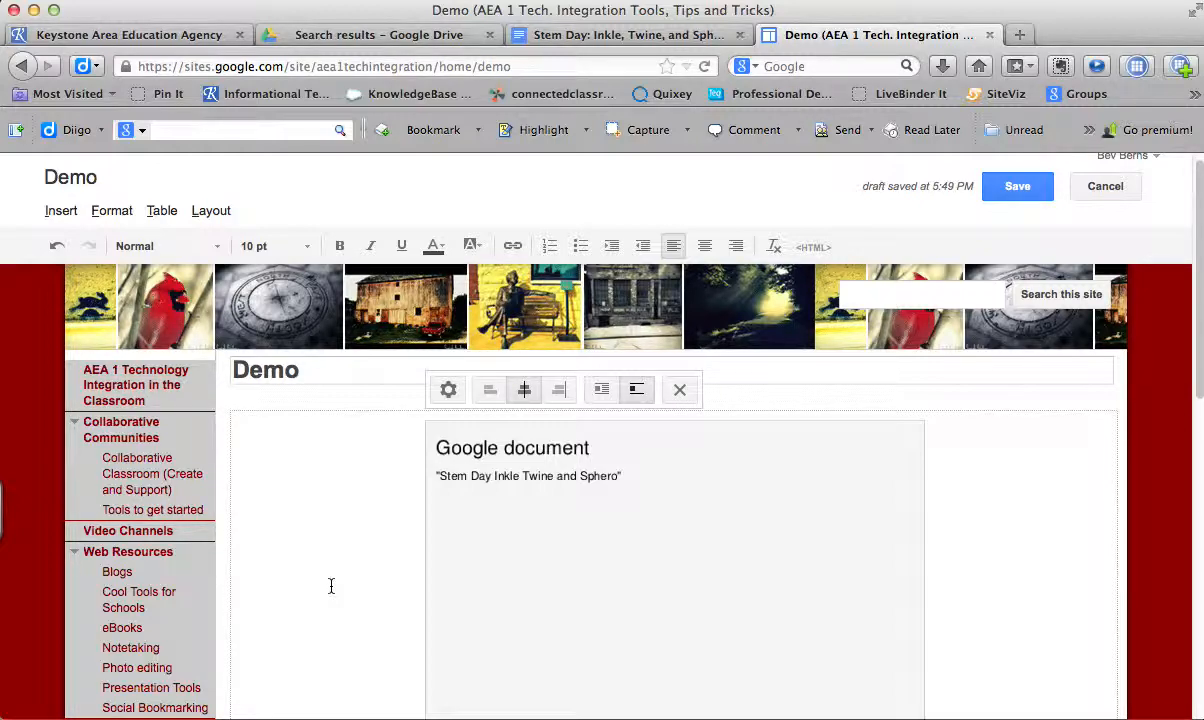
click(1025, 190)
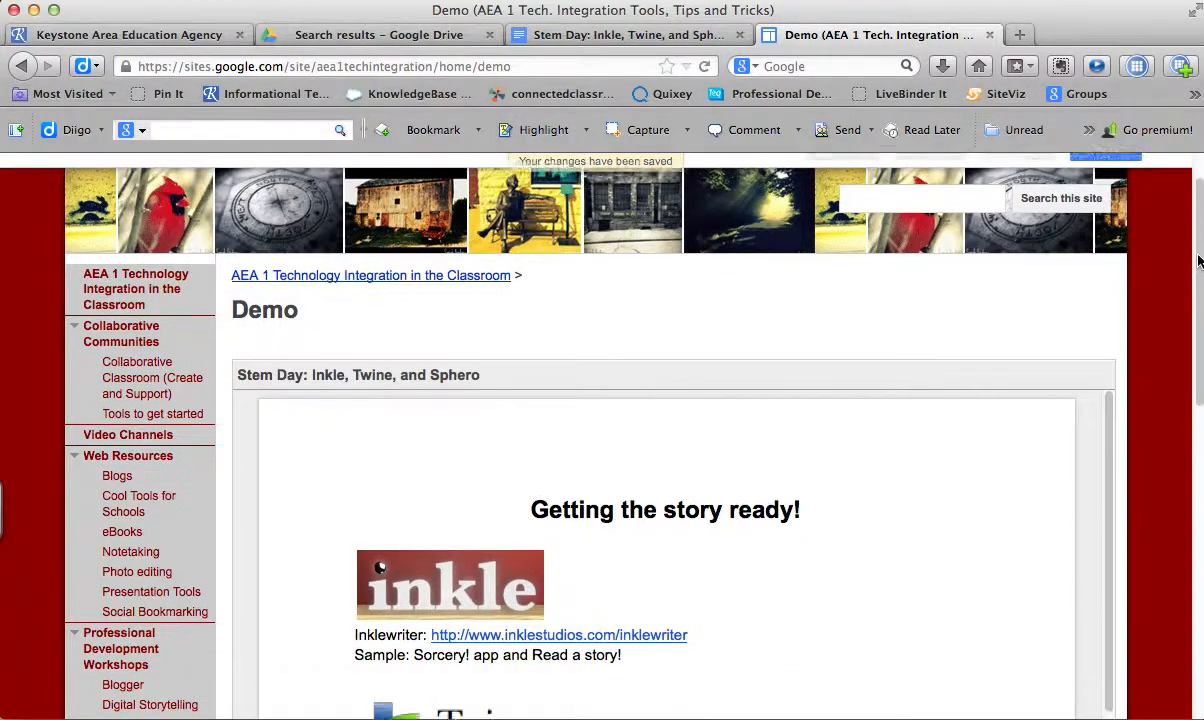
scroll(1200, 318, down, 3)
drag(1200, 318, 1200, 345)
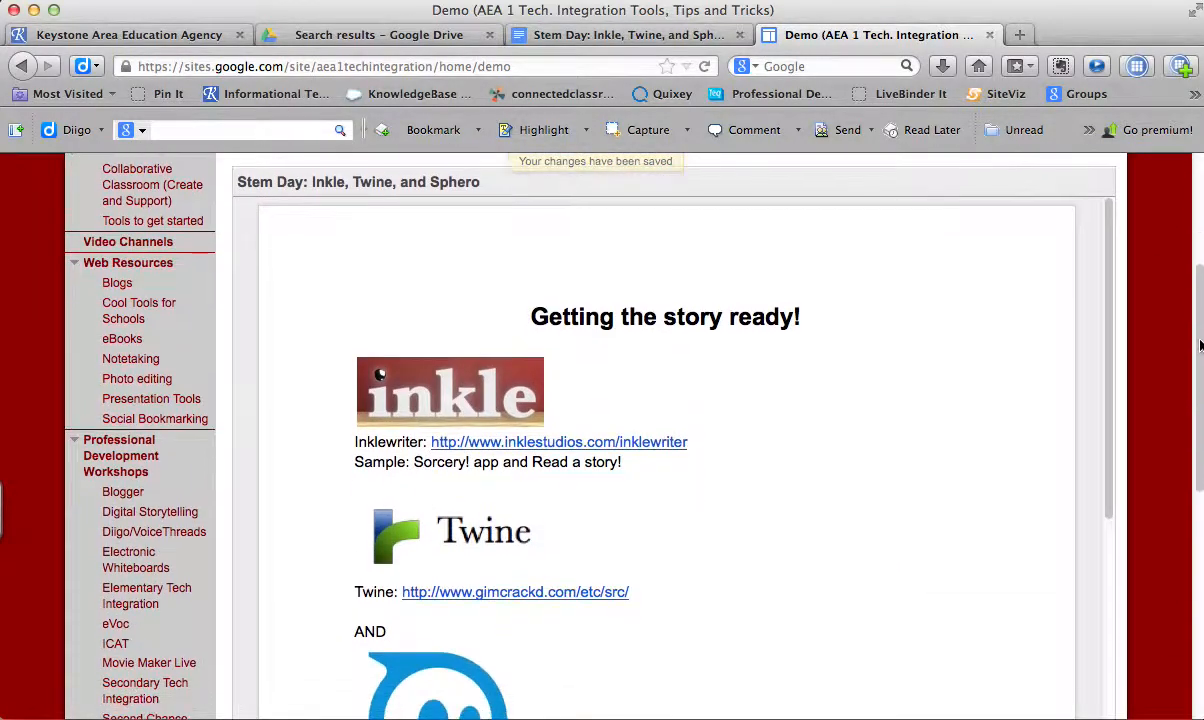
drag(1108, 265, 1111, 218)
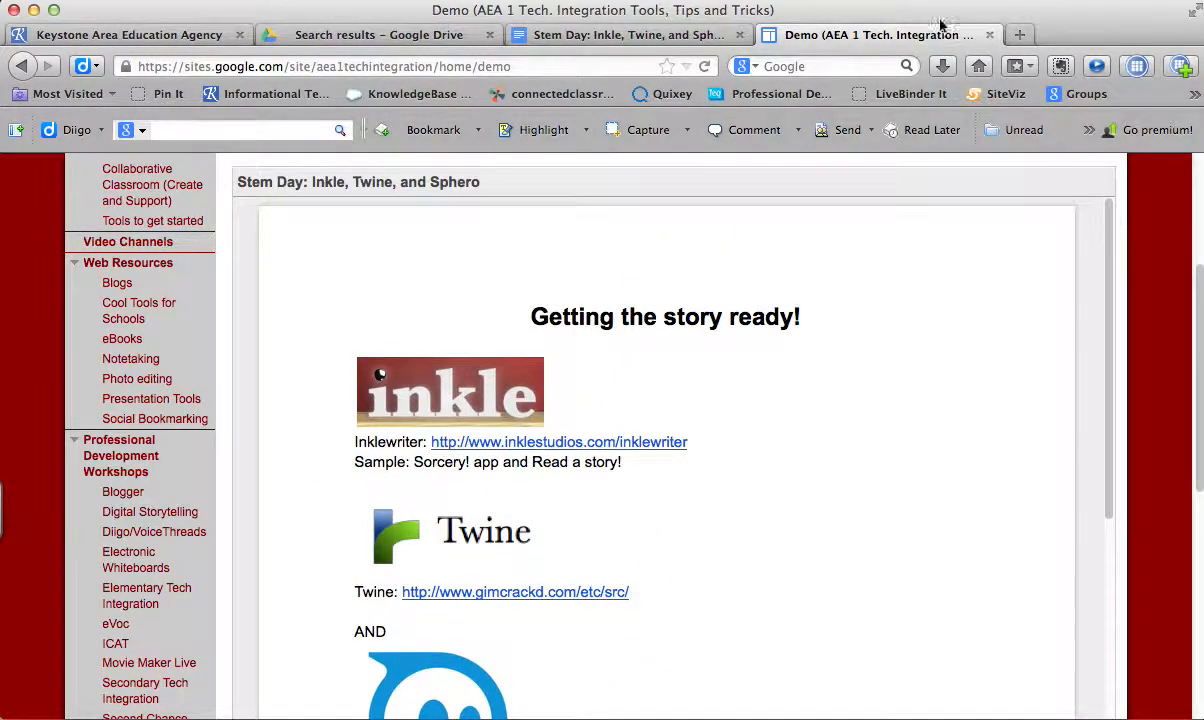
- Review the Stem Day document's visibility and access options in its sharing settings and return to the Demo page
click(650, 38)
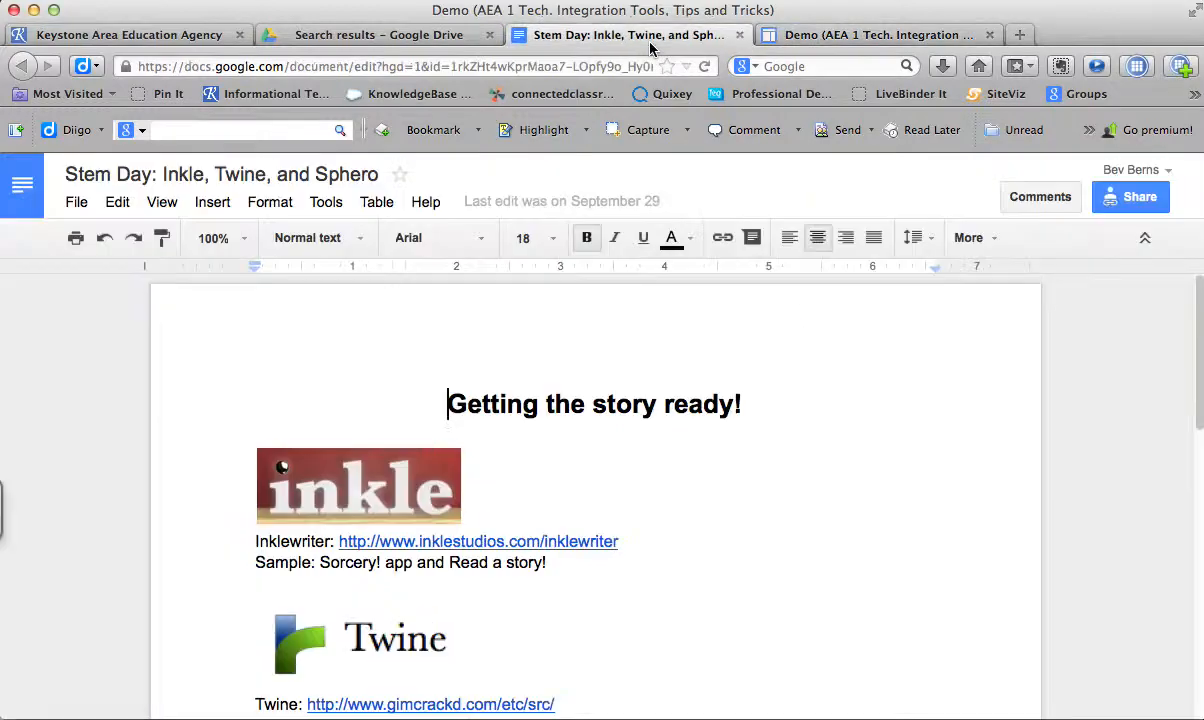
click(1136, 205)
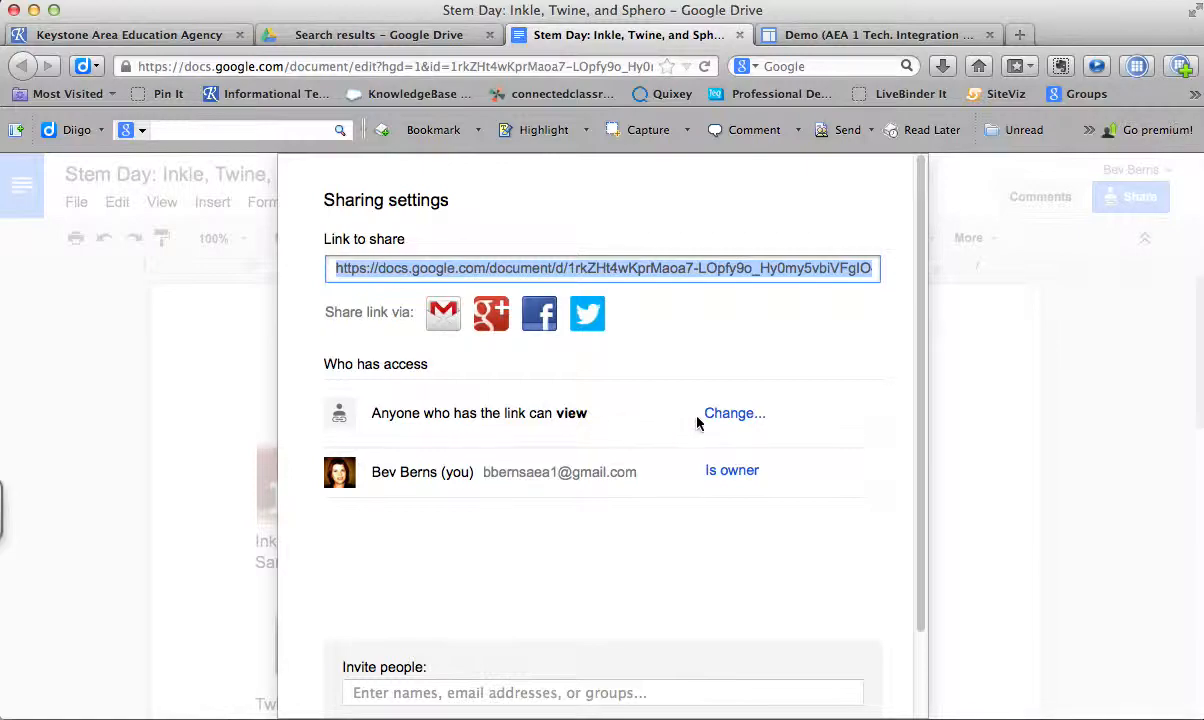
click(726, 416)
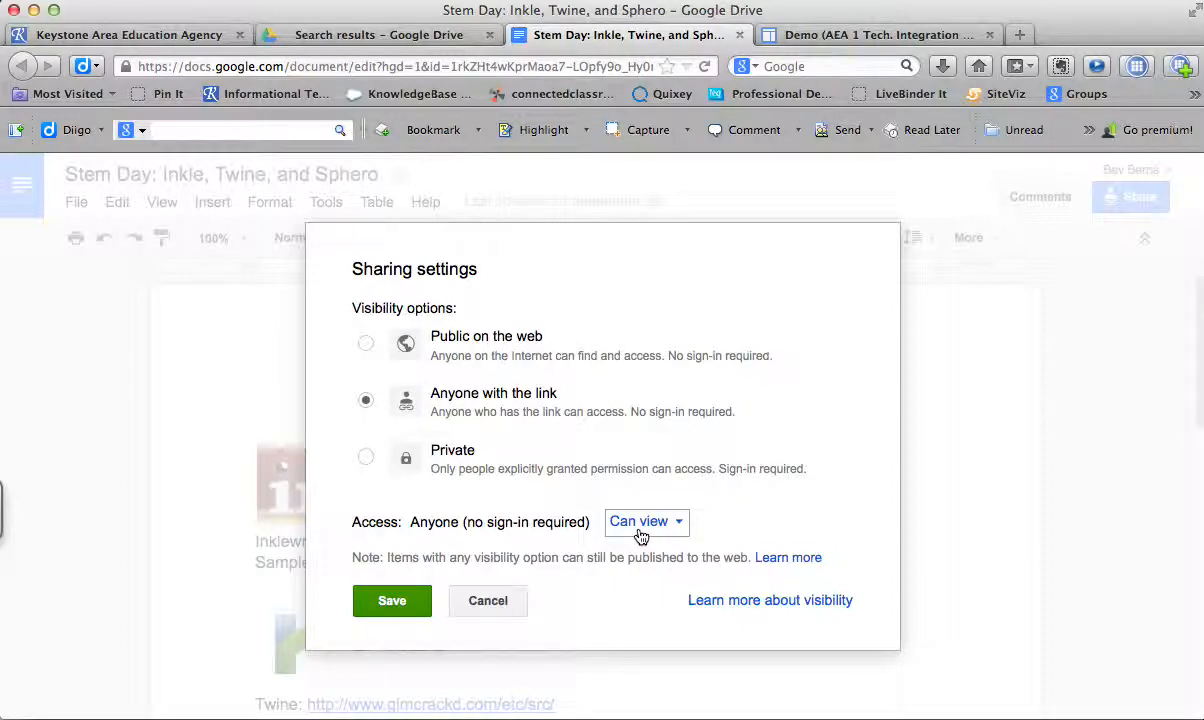
click(410, 603)
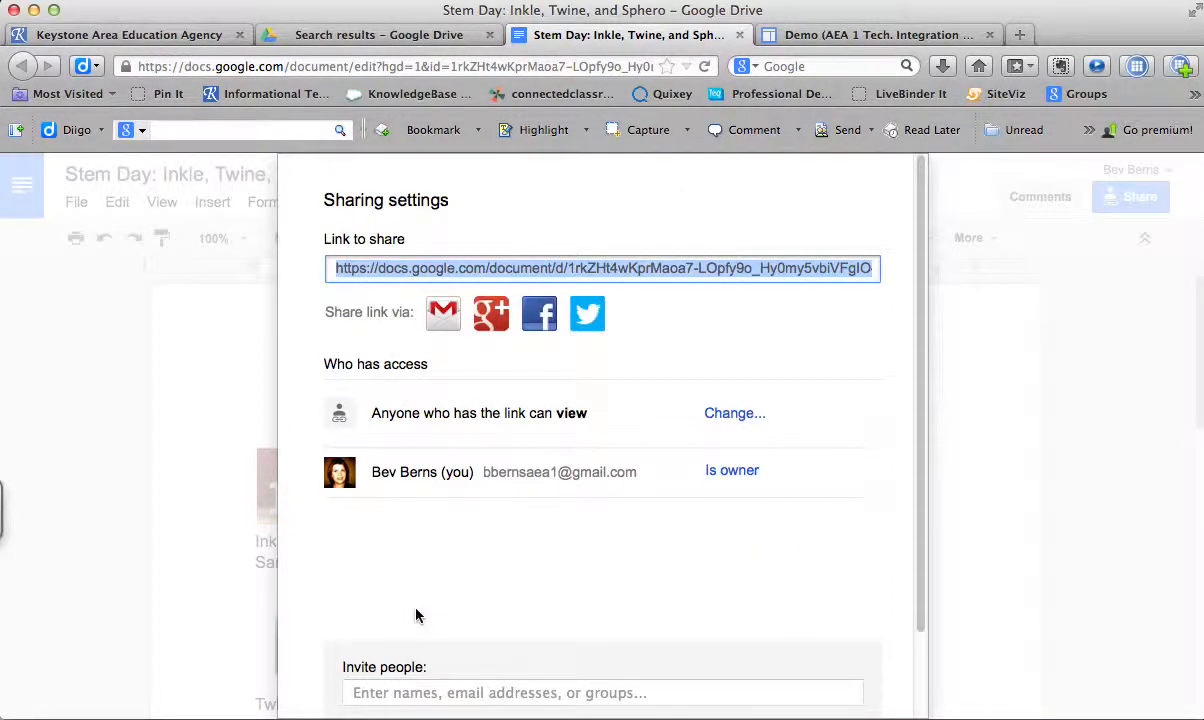
click(822, 38)
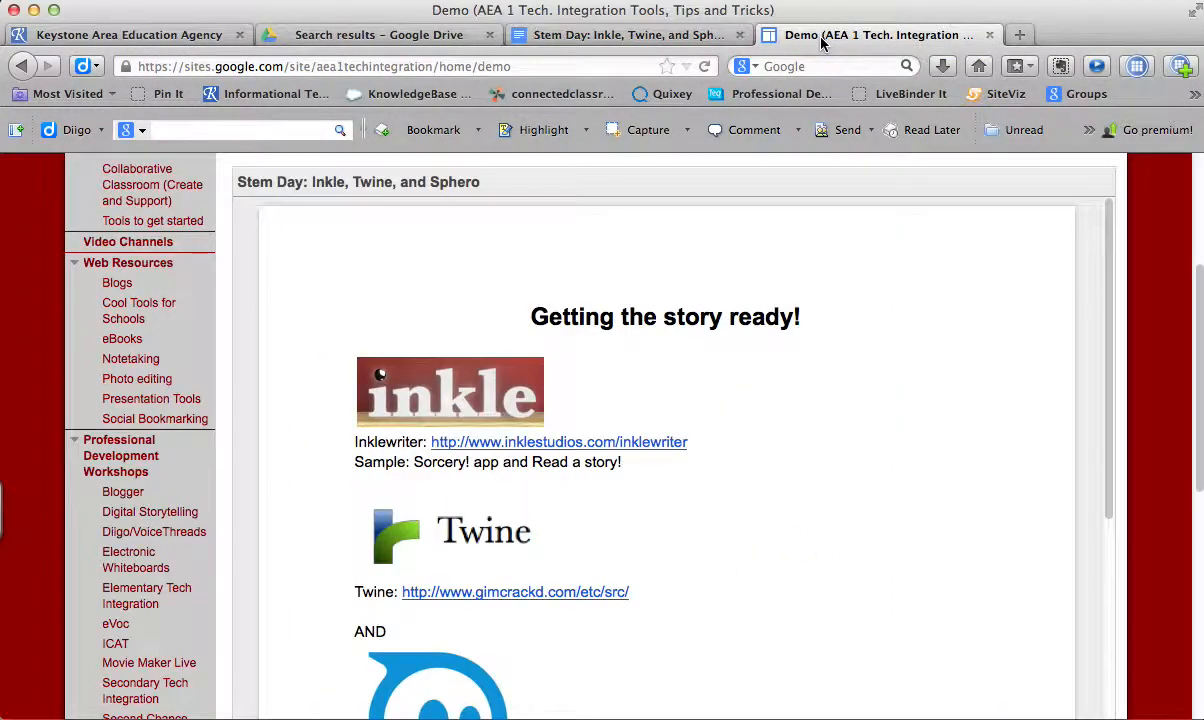
drag(1200, 289, 1182, 161)
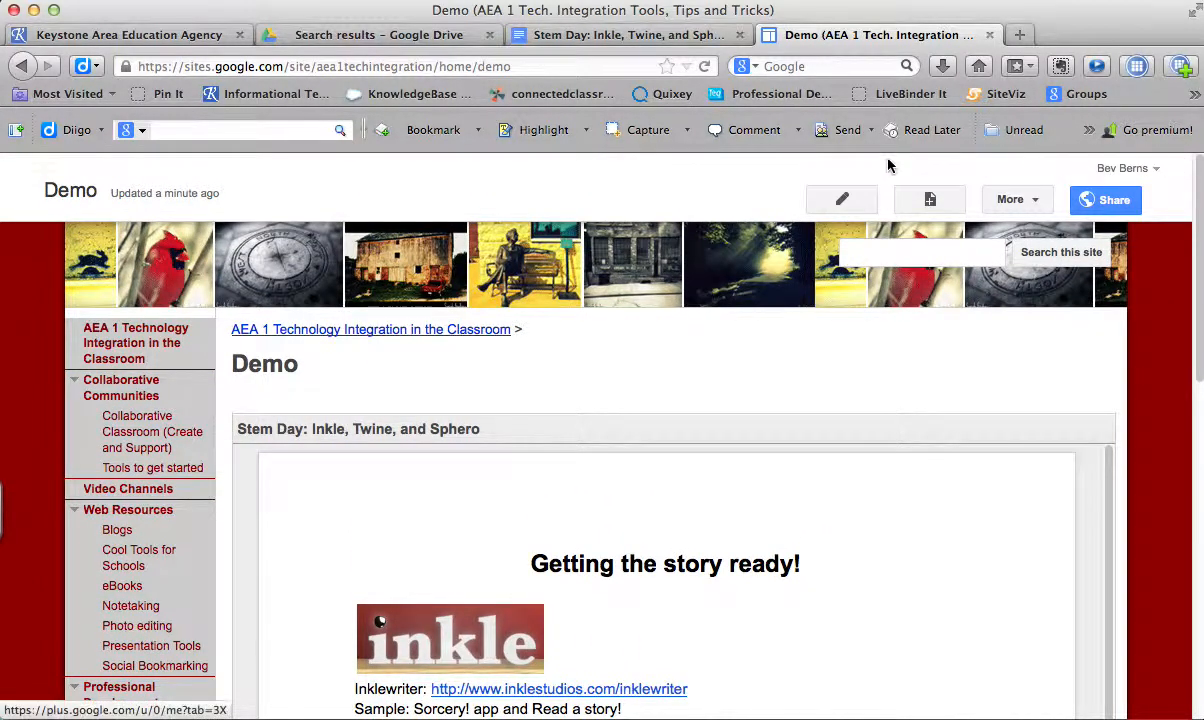
click(860, 201)
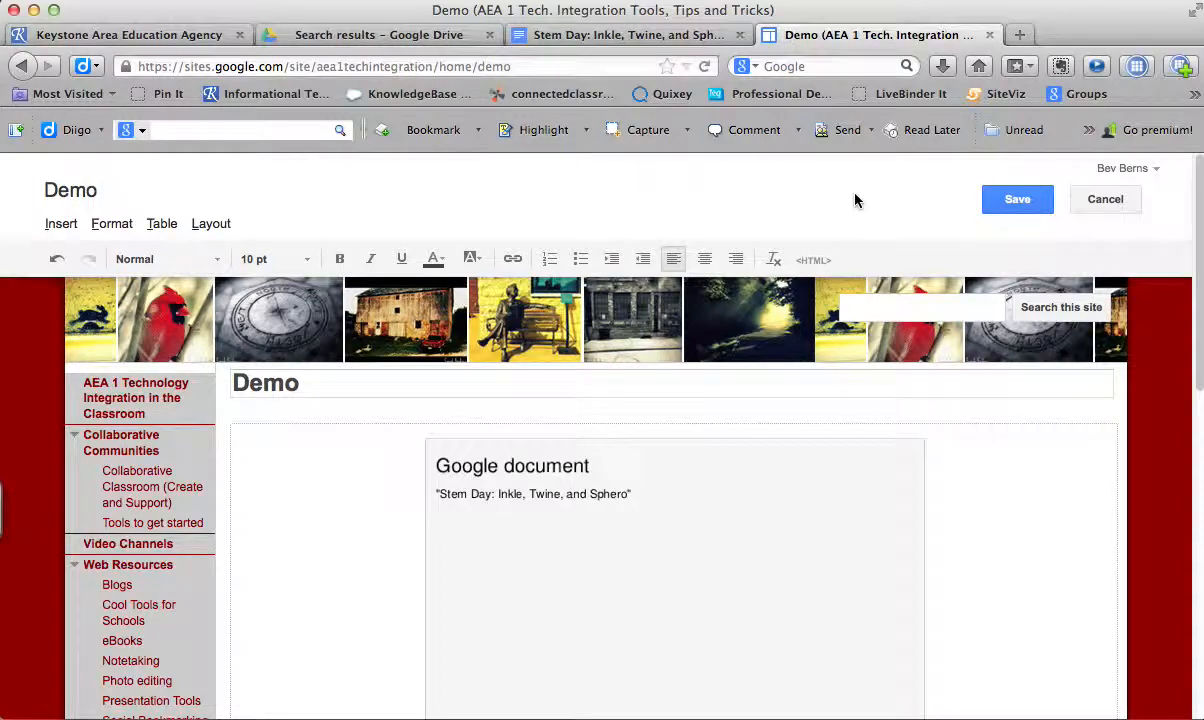
click(62, 227)
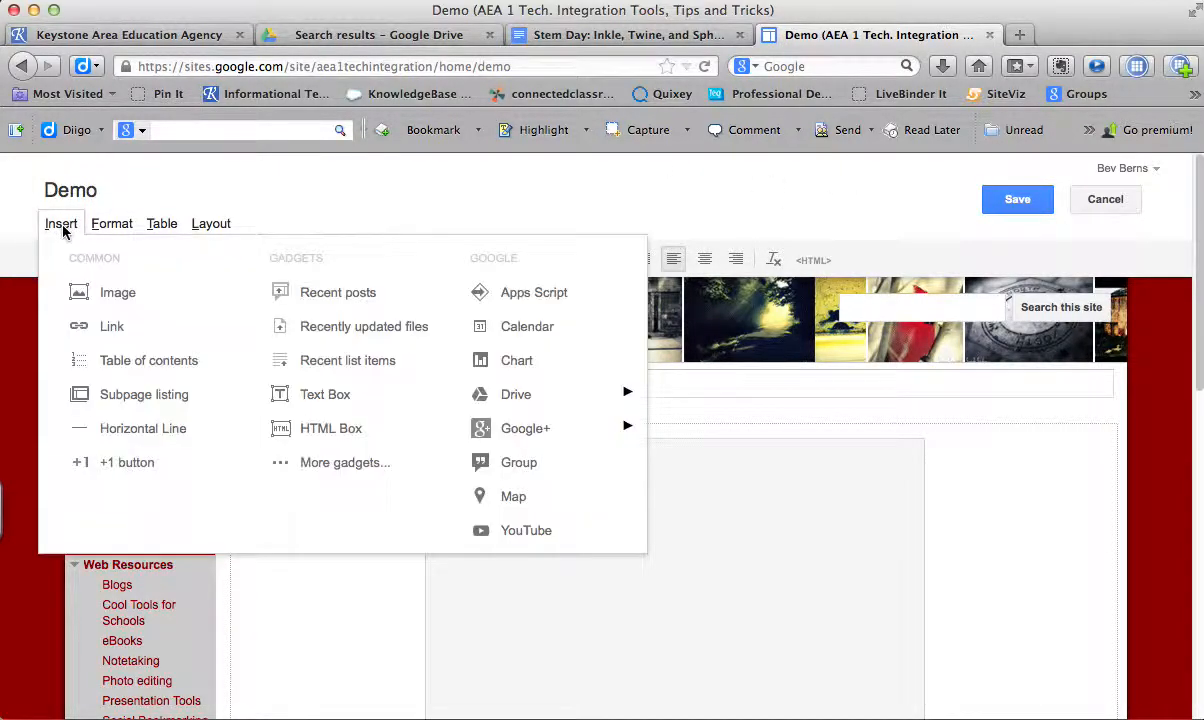
mouse_move(575, 399)
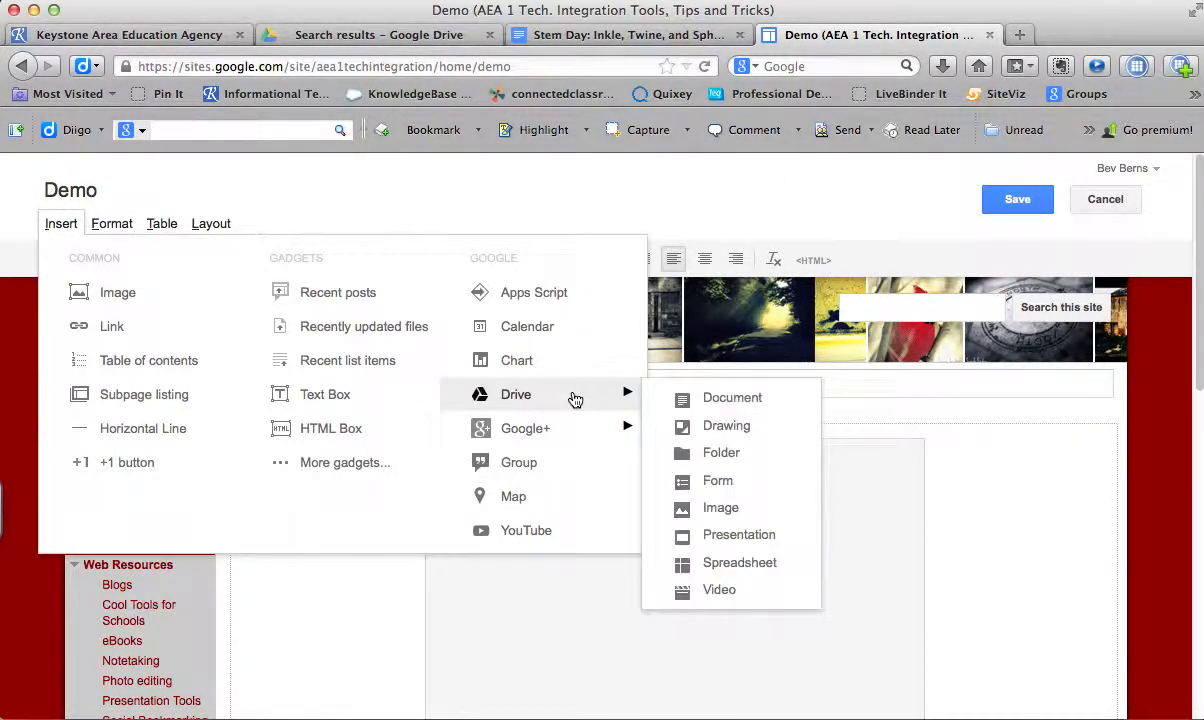
click(717, 400)
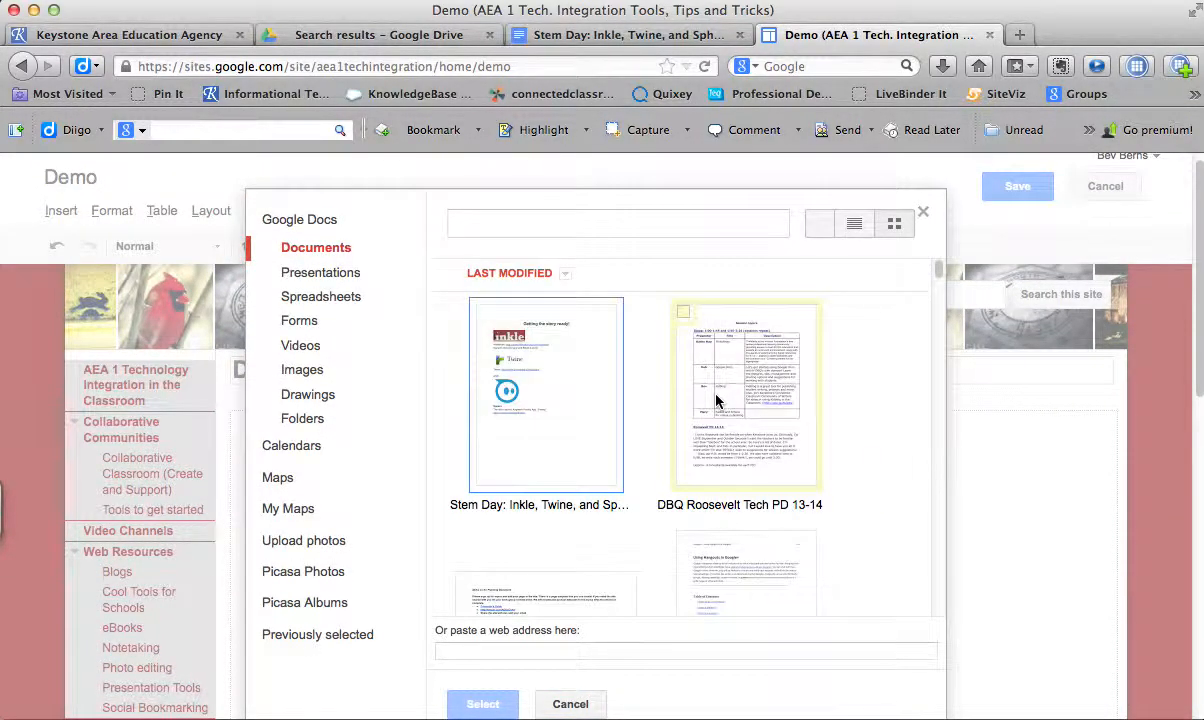
click(570, 395)
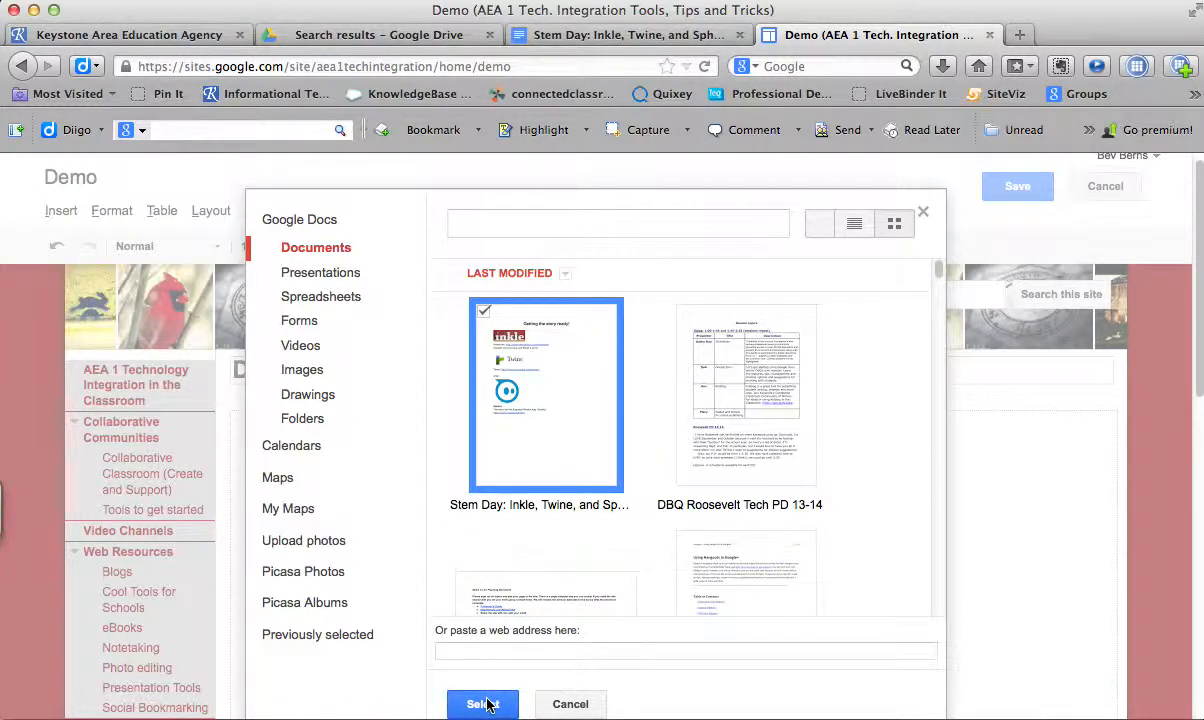
click(581, 707)
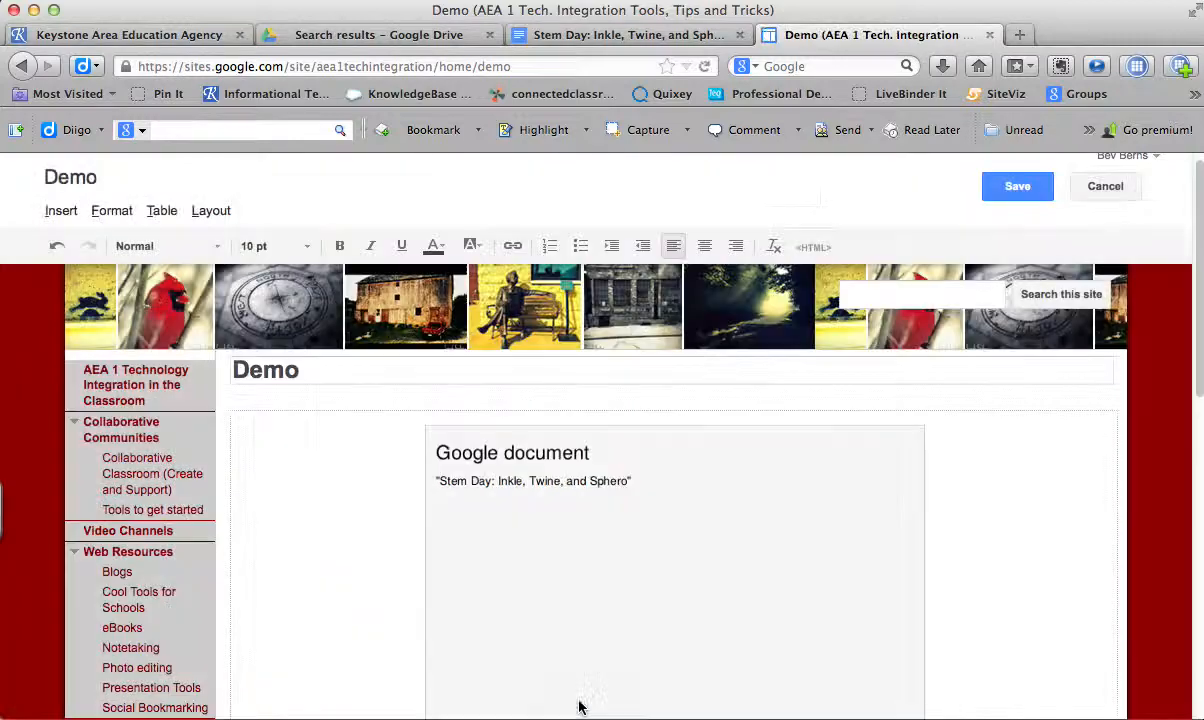
click(1038, 190)
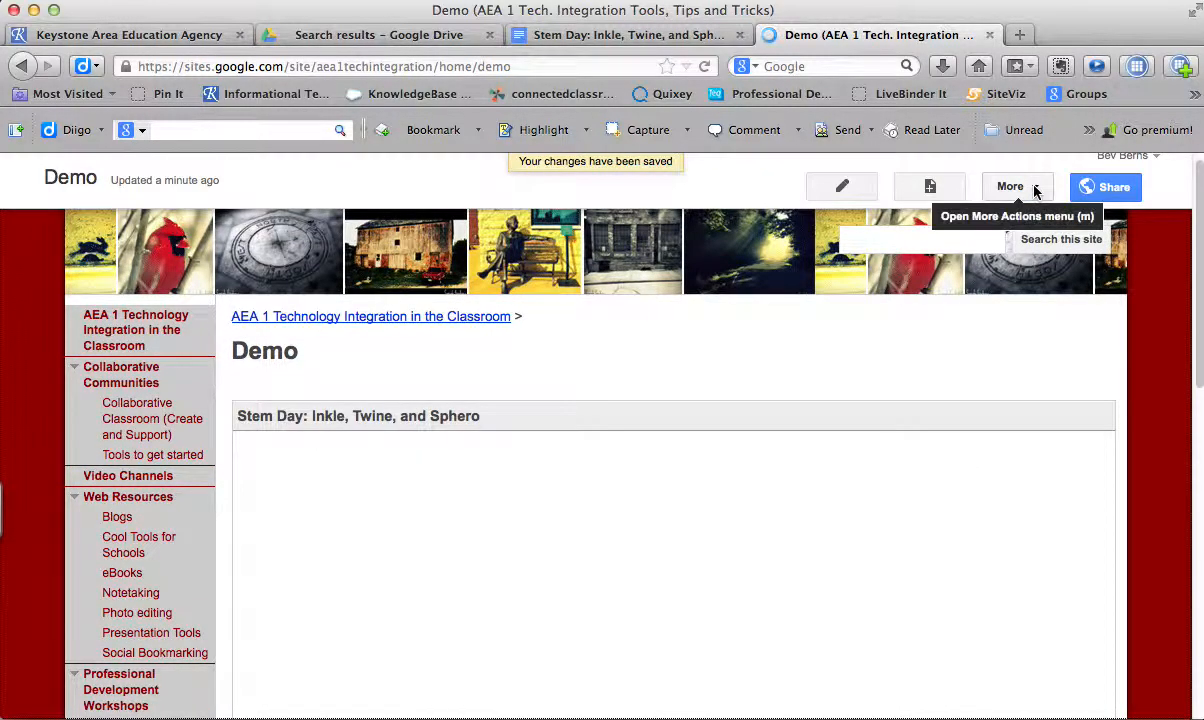
- Reopen the Demo page for editing and add the text "Sphero" on the line below the embedded document
mouse_move(1198, 285)
mouse_down()
mouse_move(1201, 555)
mouse_move(1201, 307)
mouse_up()
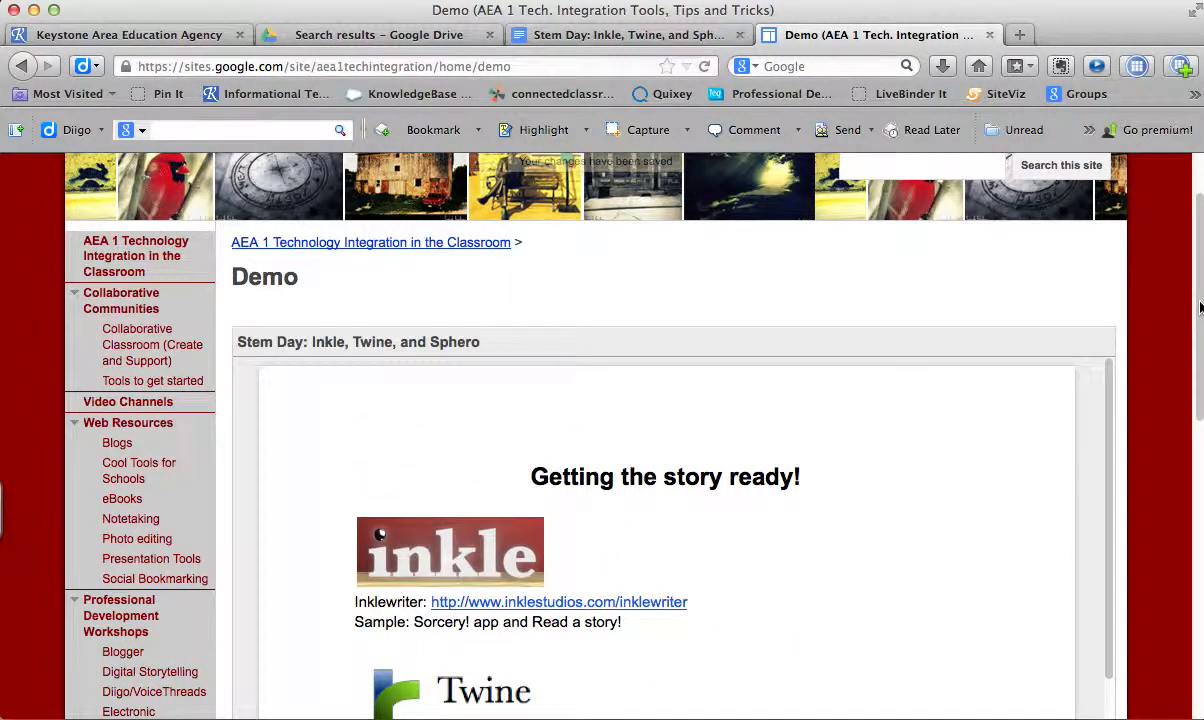
scroll(1200, 307, up, 2)
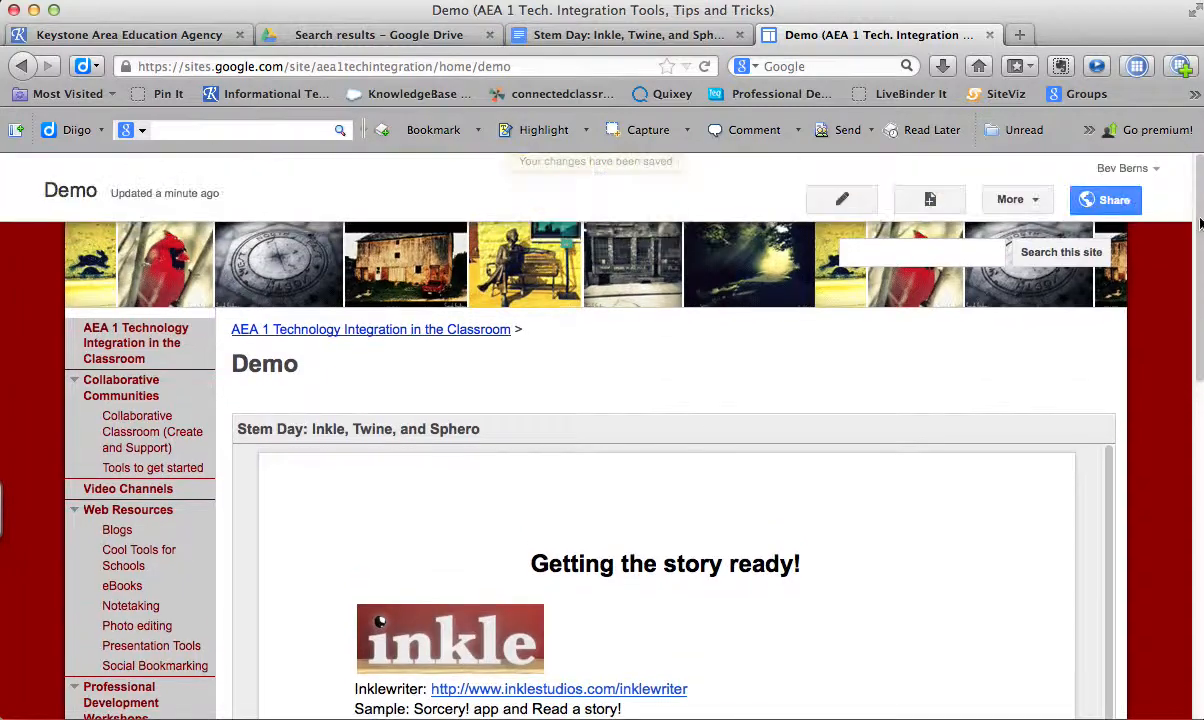
click(846, 201)
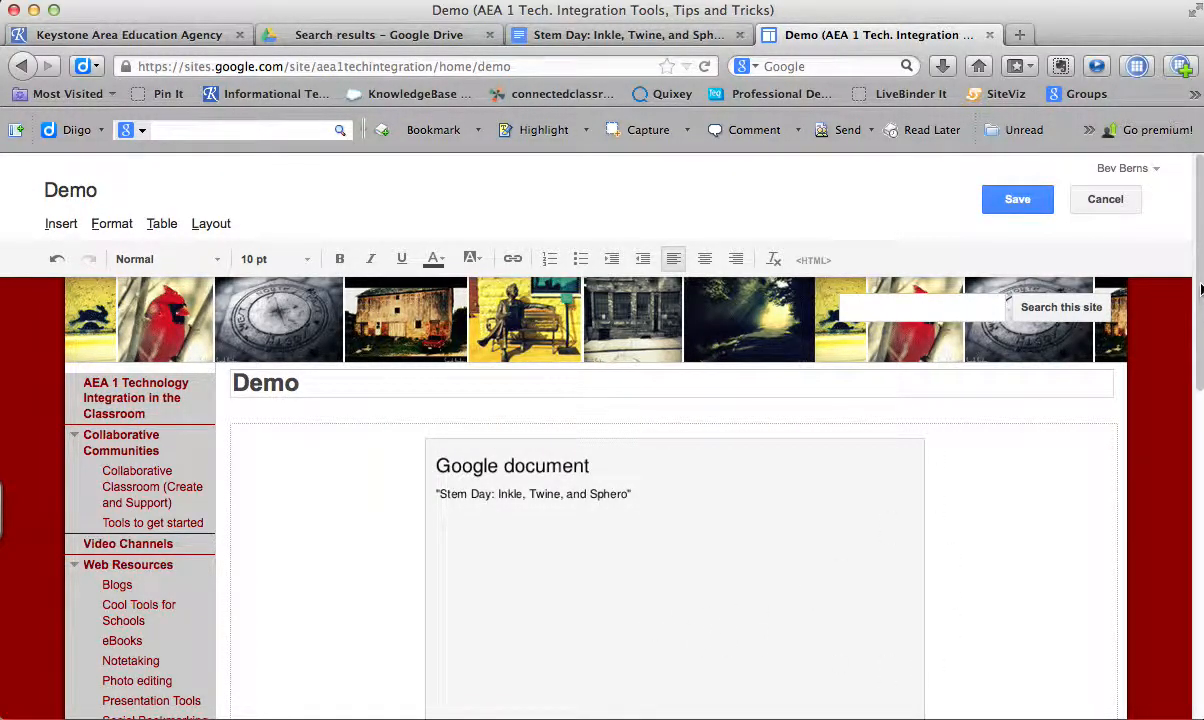
scroll(1200, 288, down, 10)
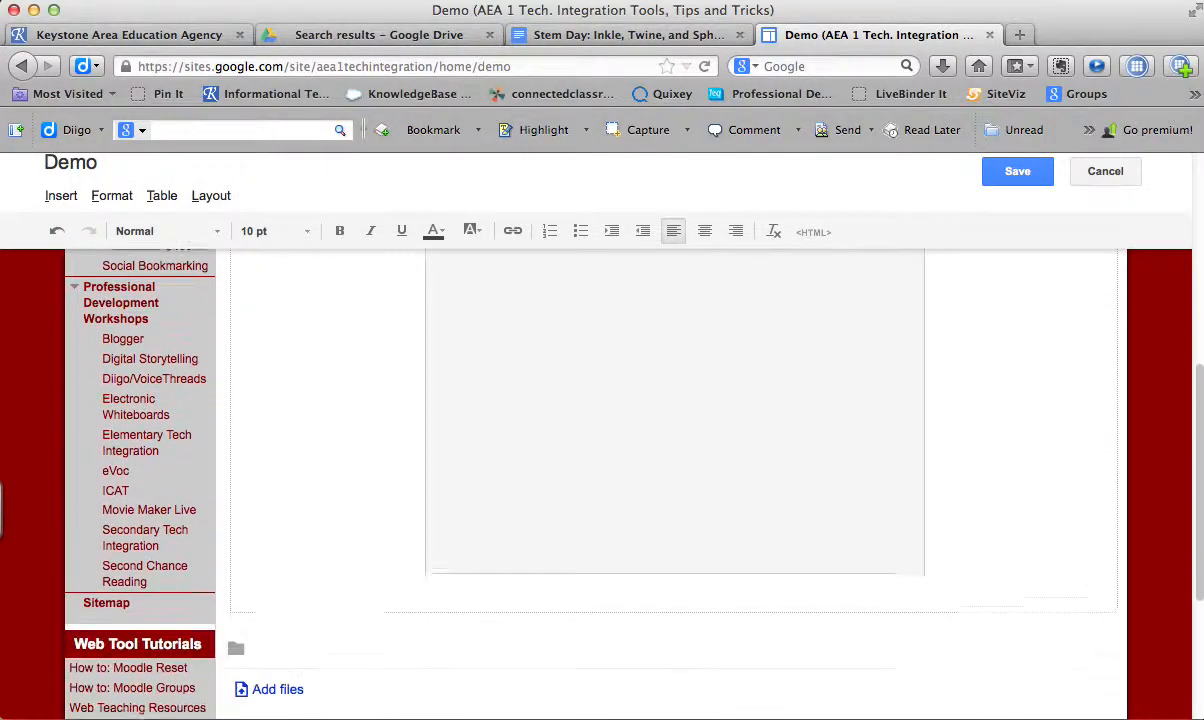
click(946, 541)
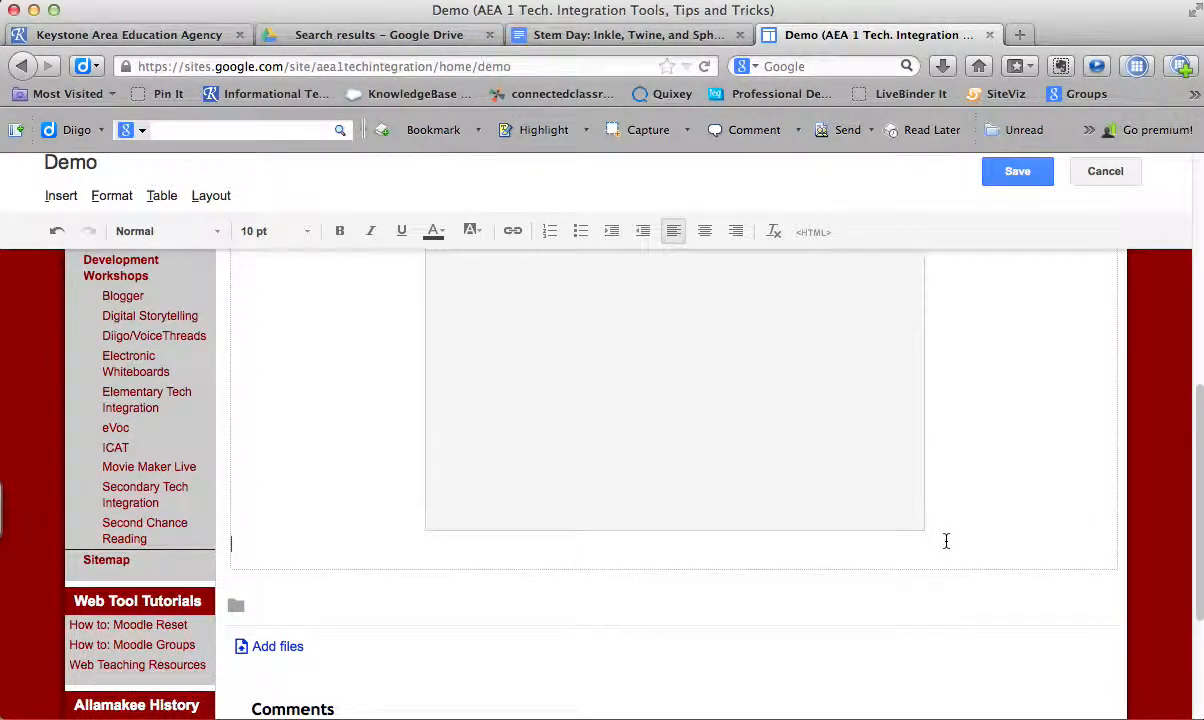
drag(1197, 505, 1184, 247)
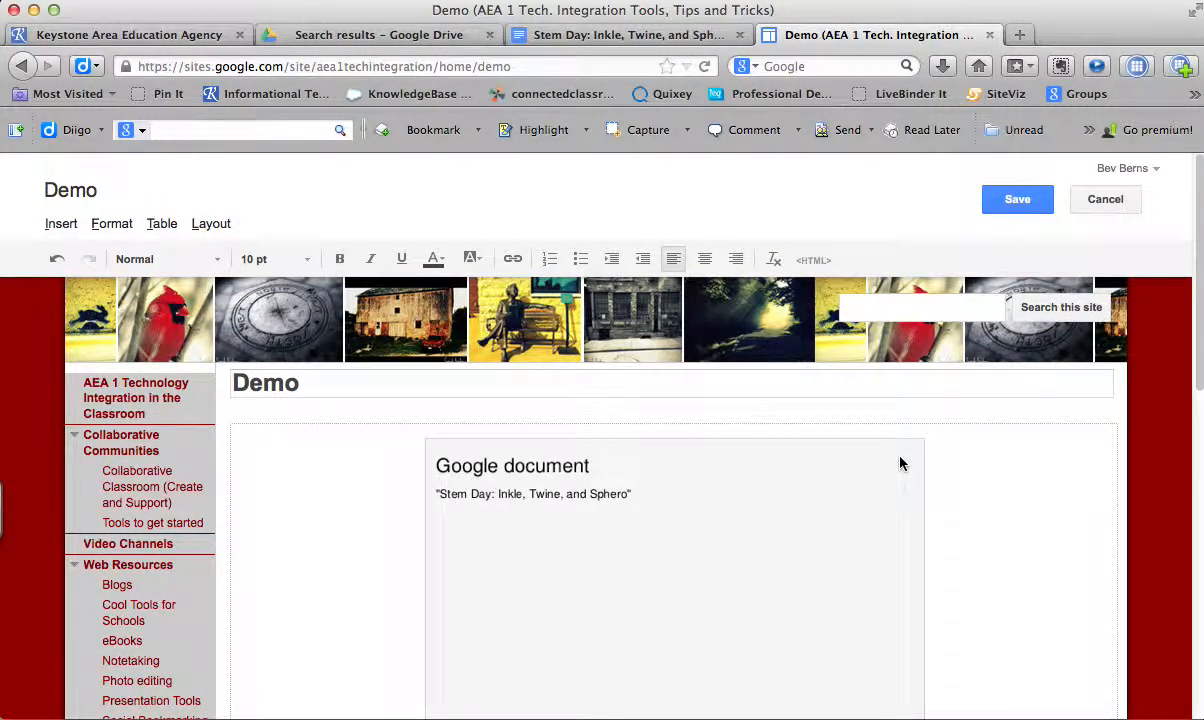
scroll(1127, 360, down, 5)
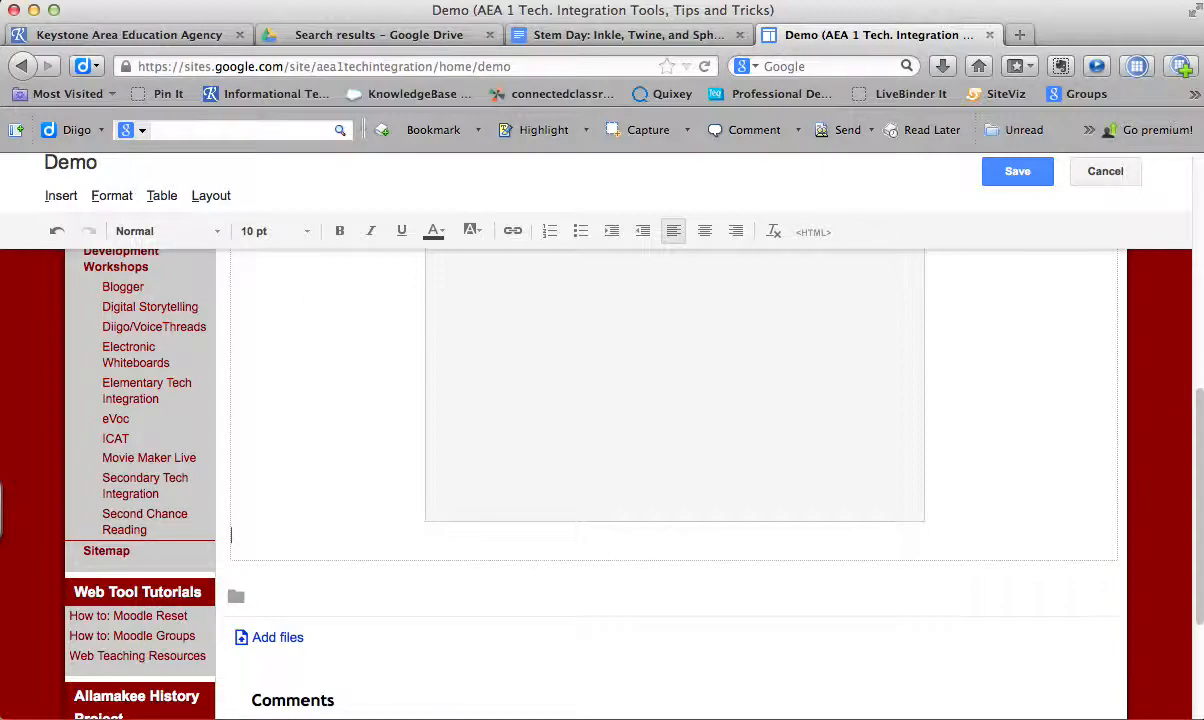
text(phero)
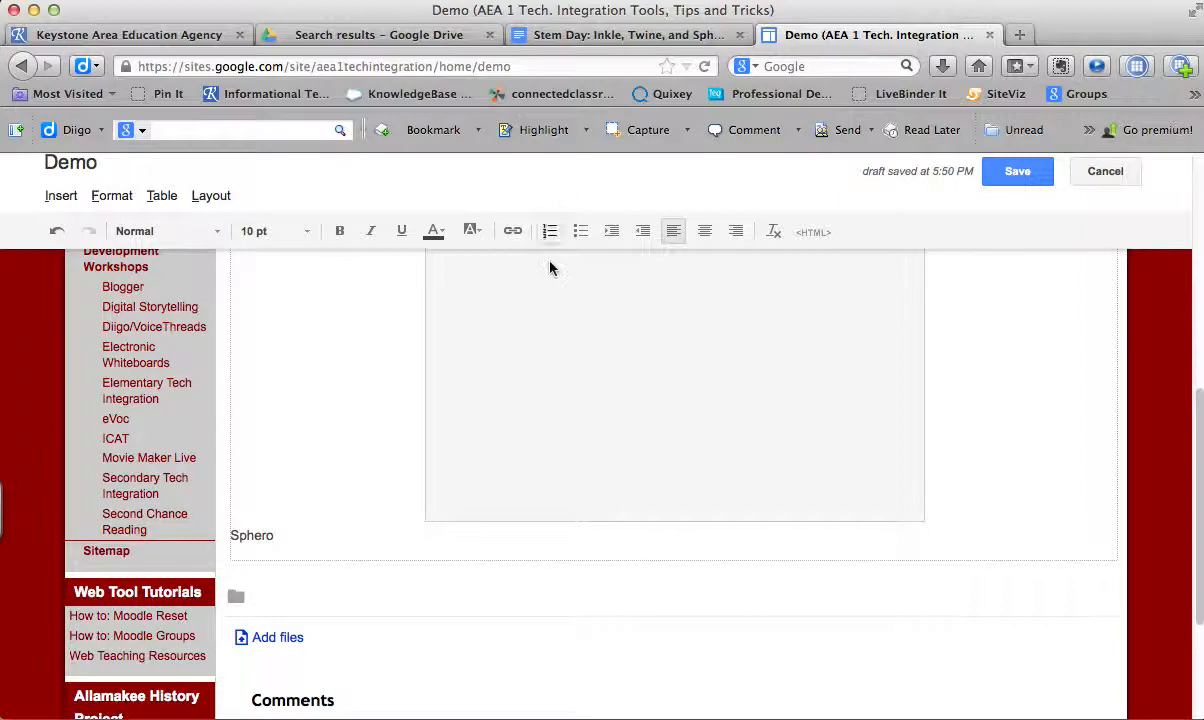
- Copy the share link from the Stem Day document's sharing settings and return to the Demo page
drag(279, 535, 214, 539)
click(635, 42)
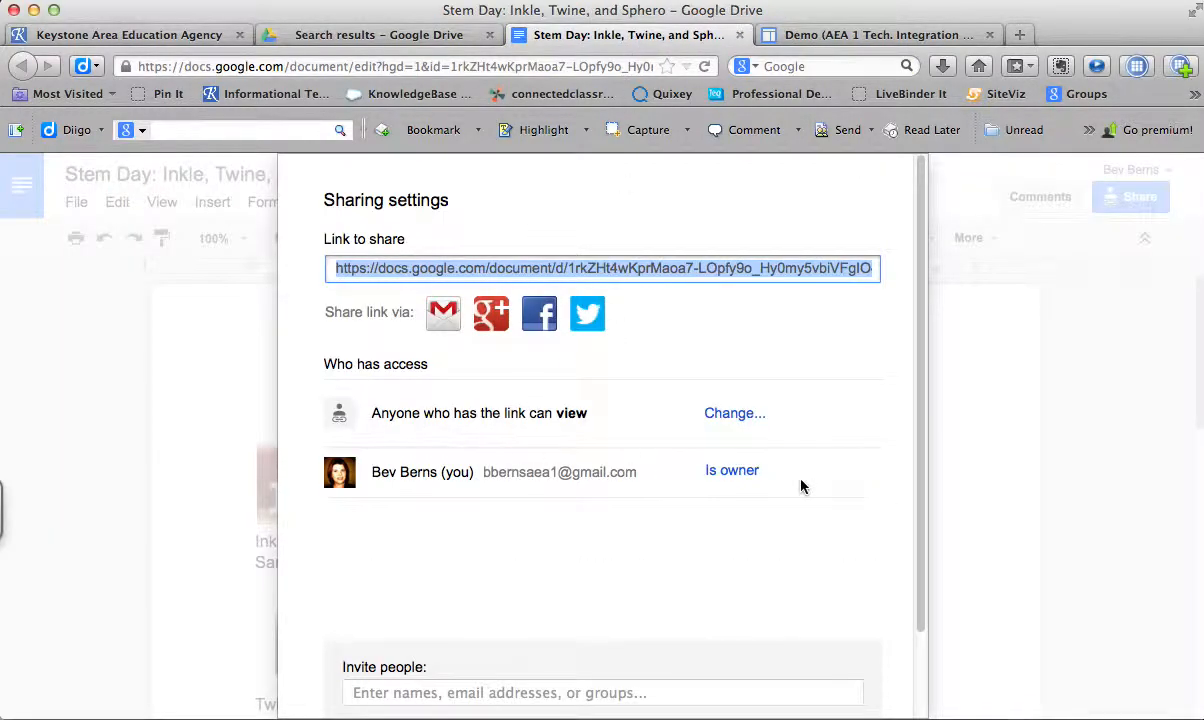
drag(924, 411, 927, 532)
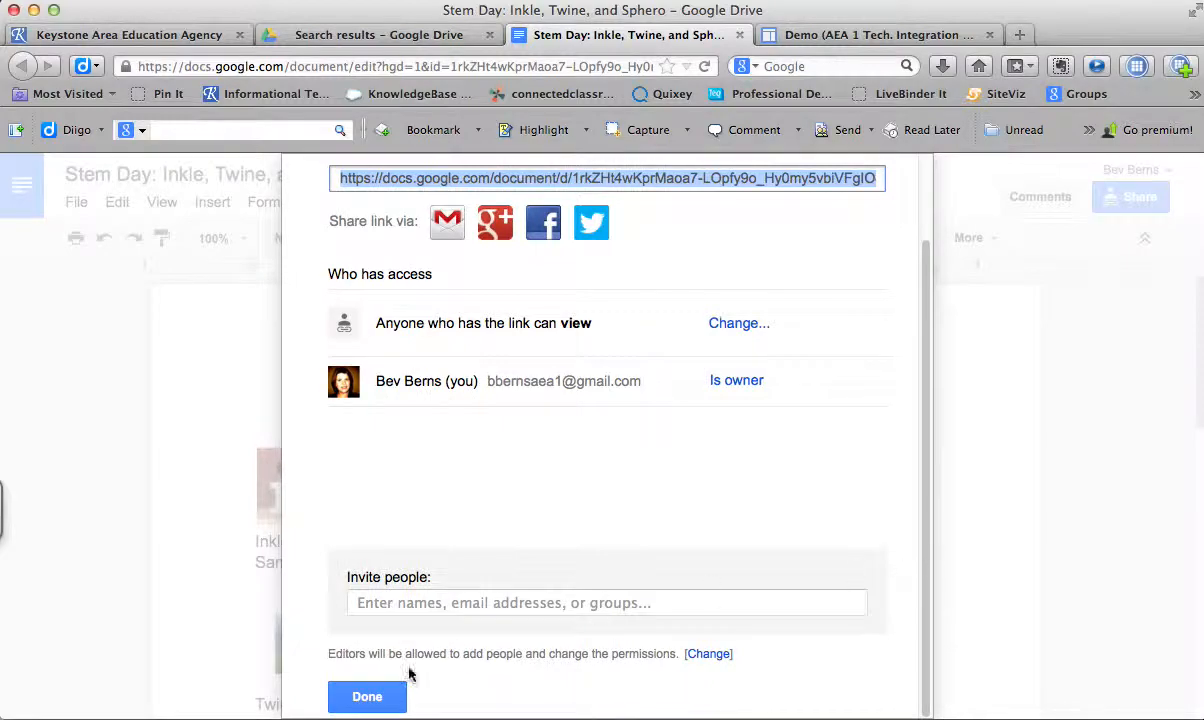
click(366, 696)
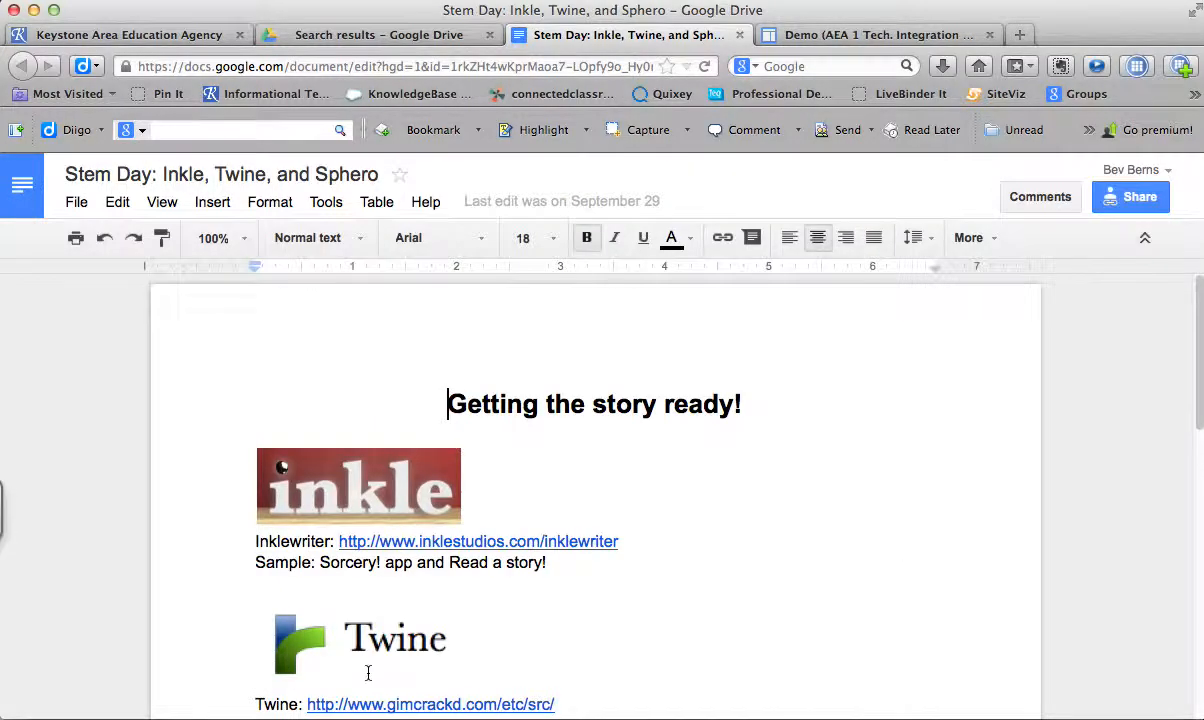
click(1128, 203)
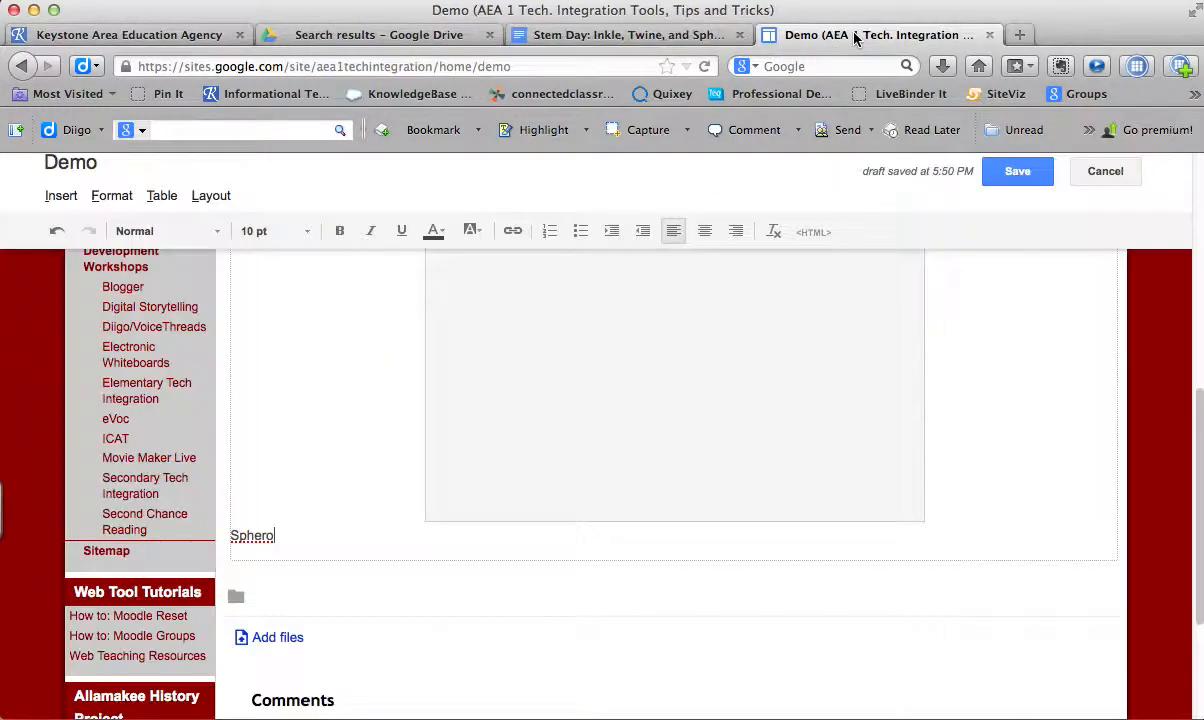
click(820, 34)
- Link the word "Sphero" to the copied document web address and set it to open in a new window
drag(275, 537, 232, 535)
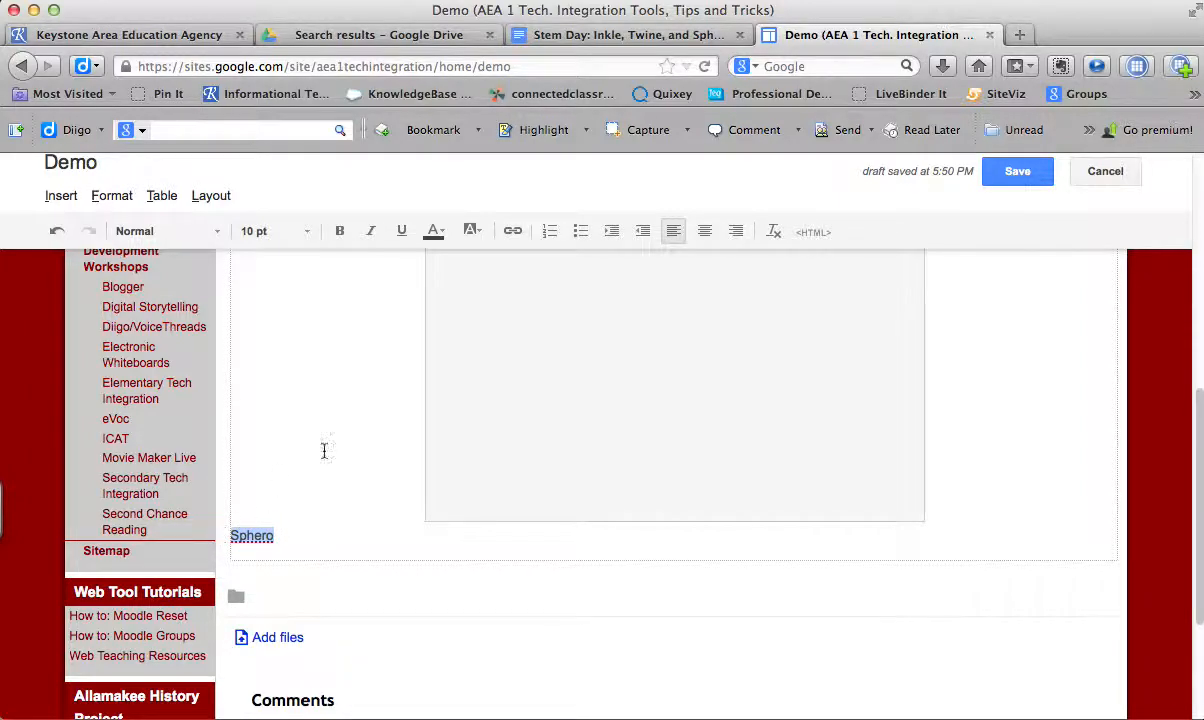
click(515, 237)
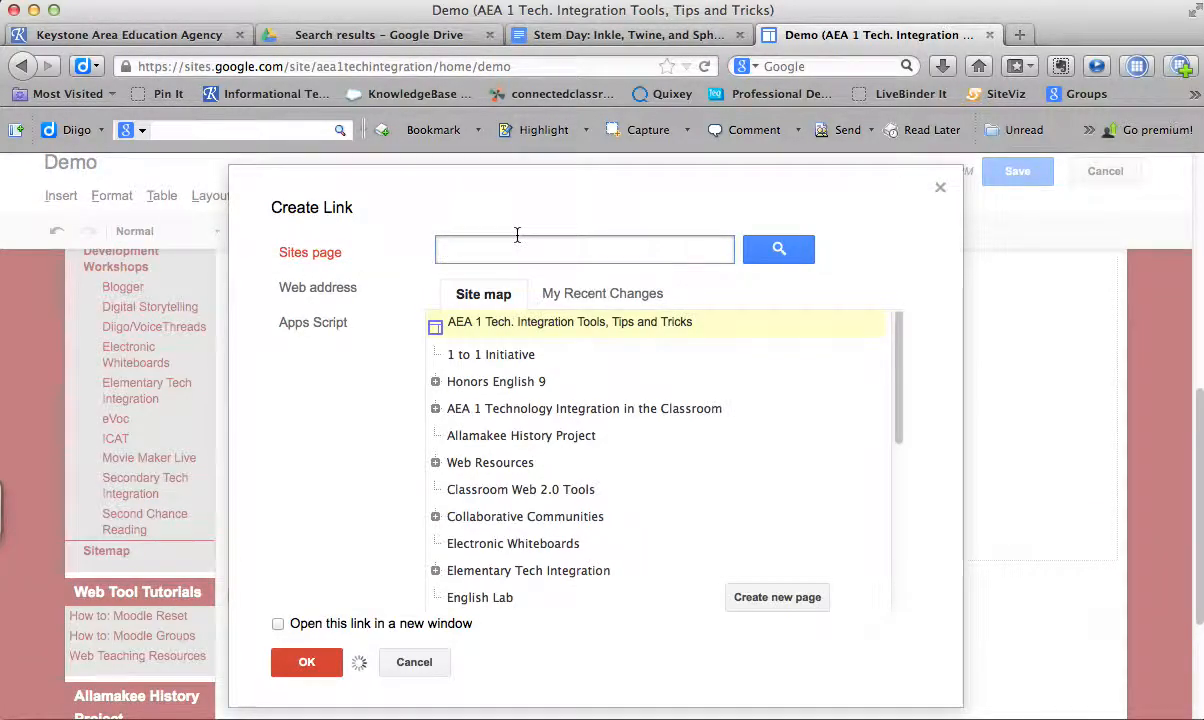
click(329, 297)
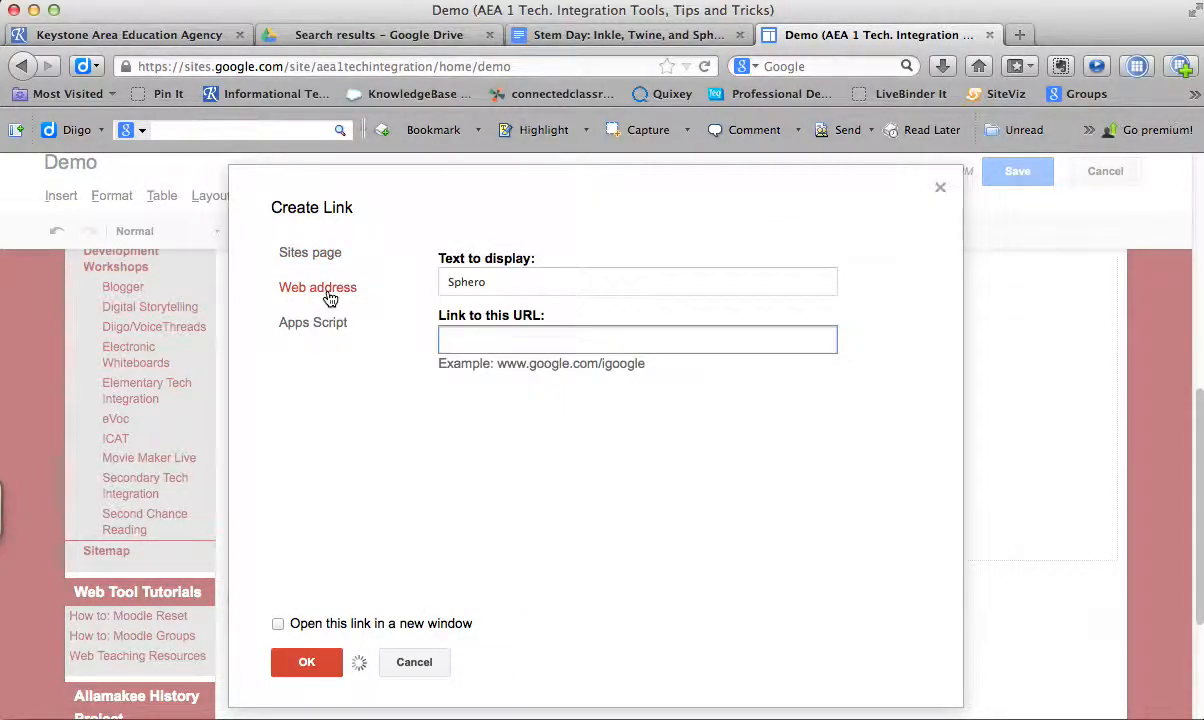
key(super+v)
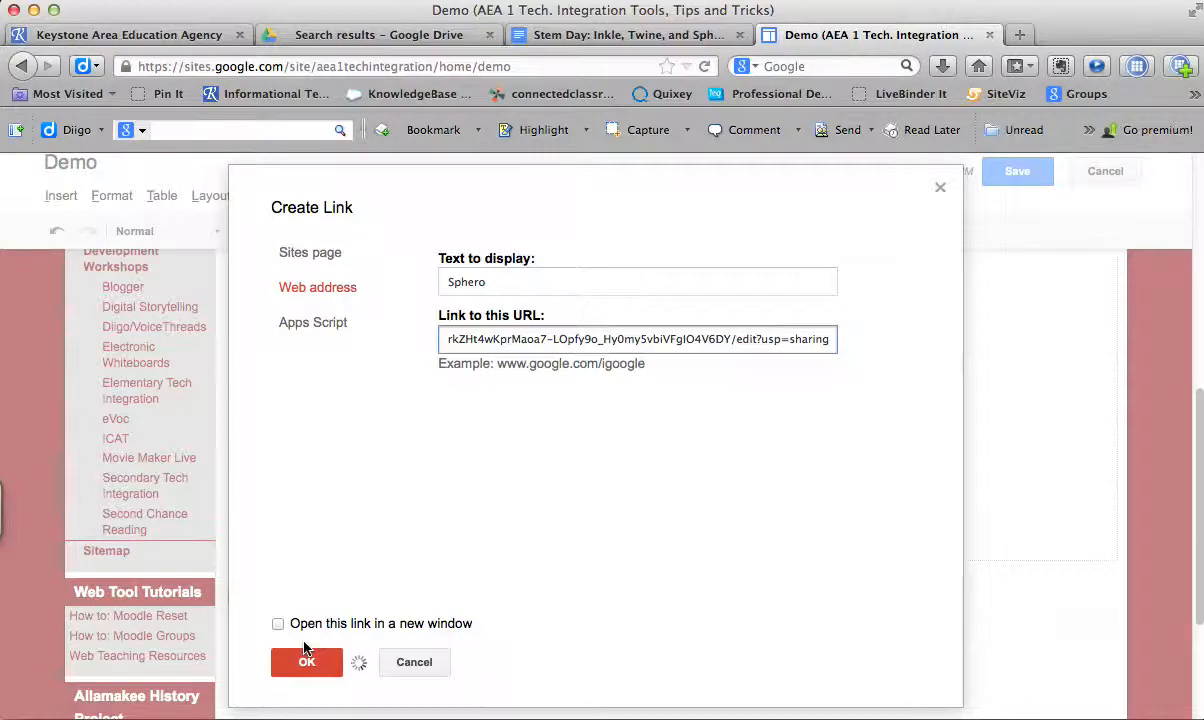
click(278, 624)
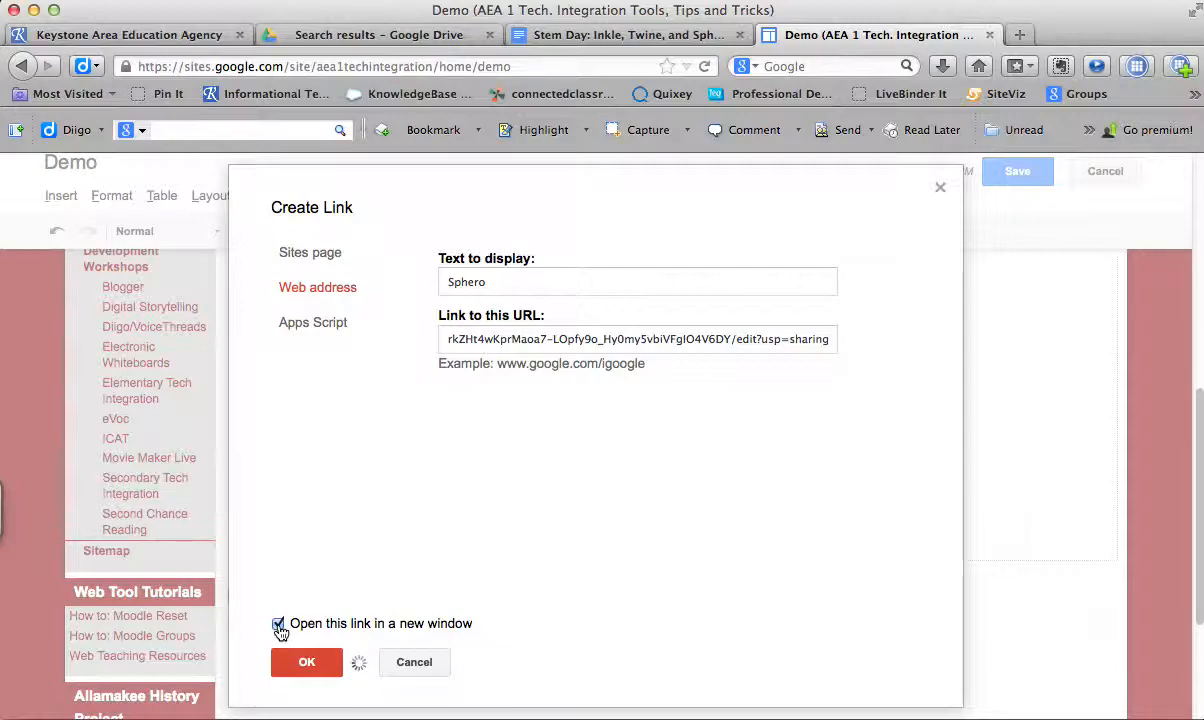
click(313, 666)
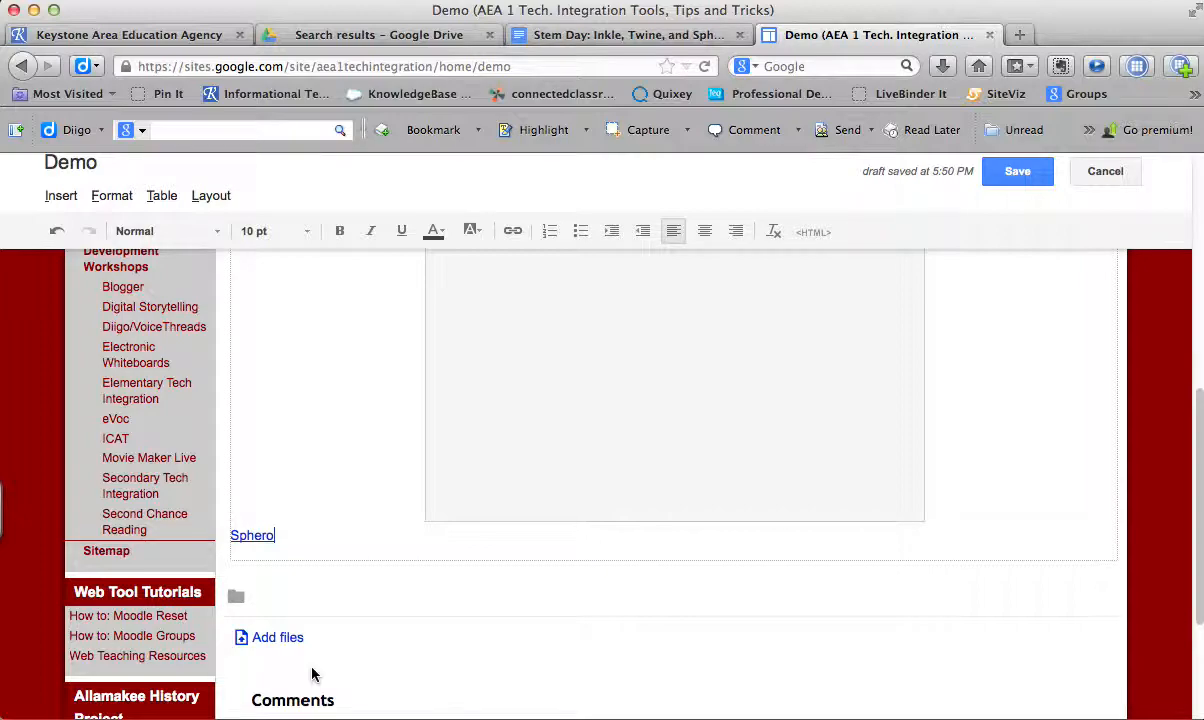
- Save the Demo page and look over the embedded document and the Sphero link beneath it
click(1027, 176)
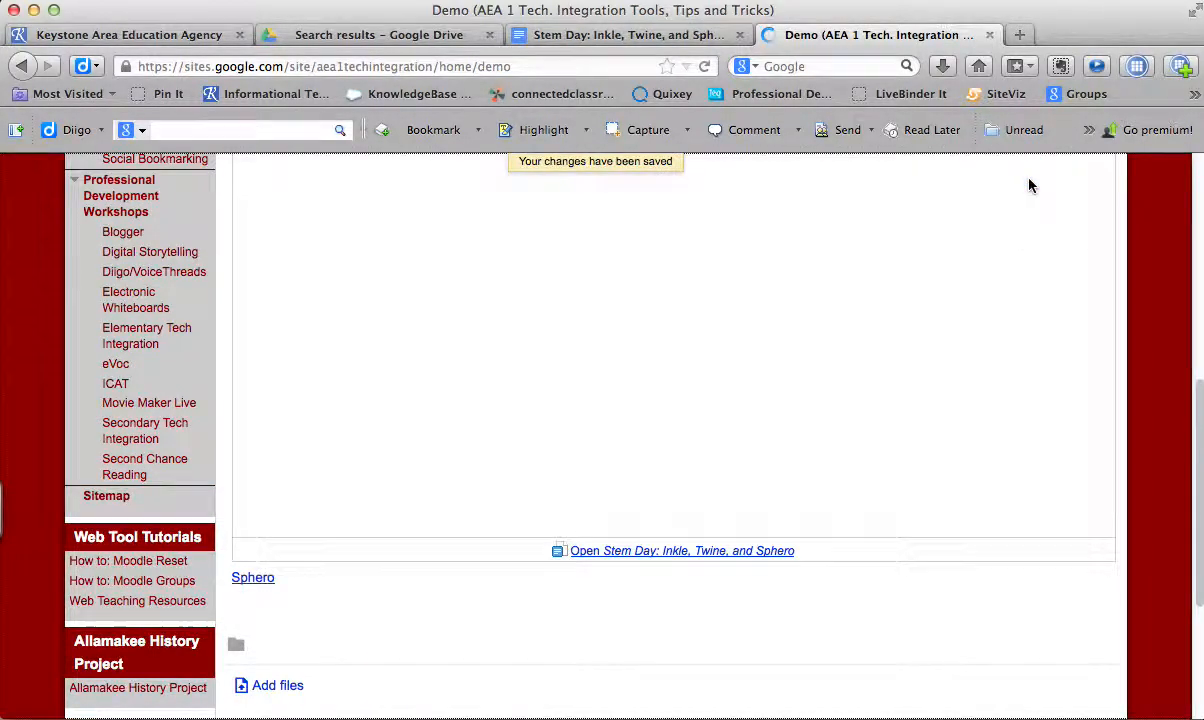
drag(1200, 476, 1186, 348)
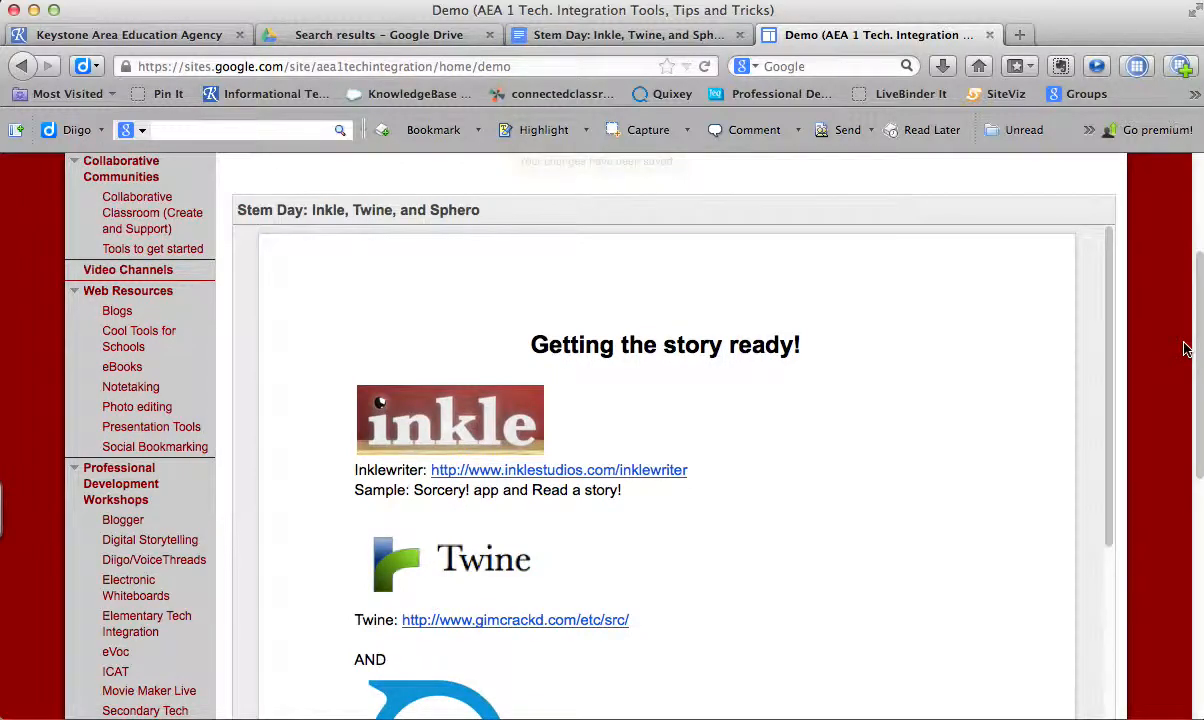
drag(1186, 348, 1185, 362)
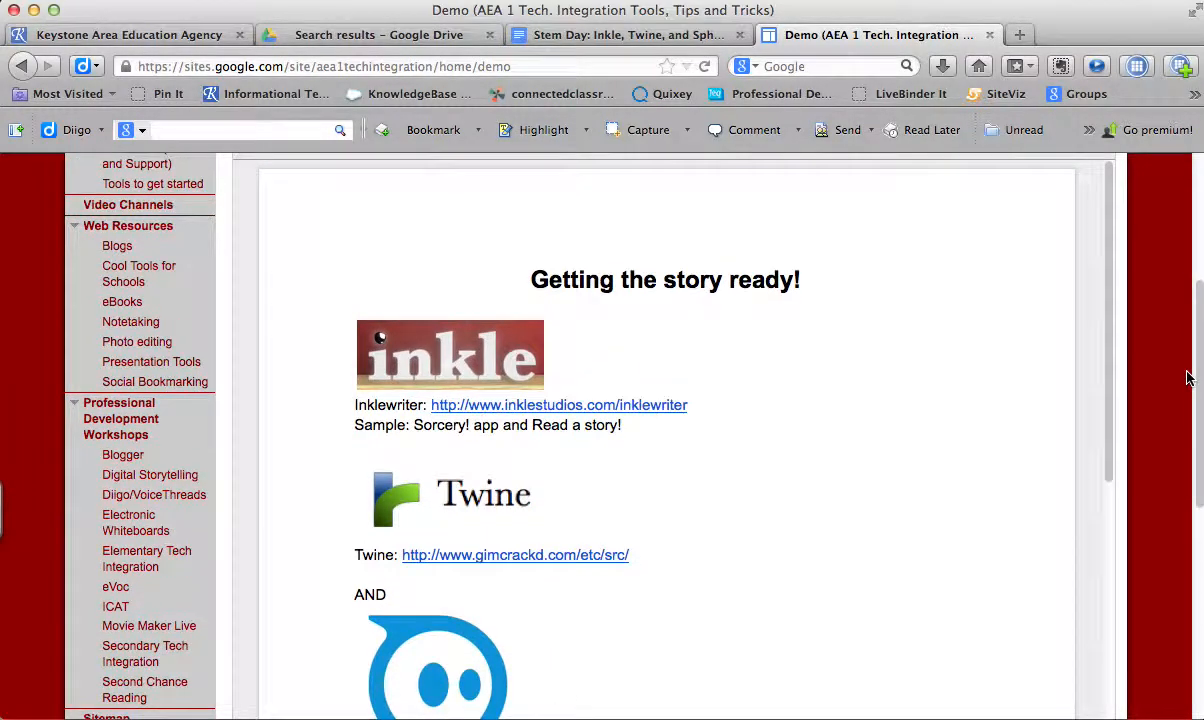
drag(1107, 278, 1130, 243)
drag(1199, 299, 1199, 454)
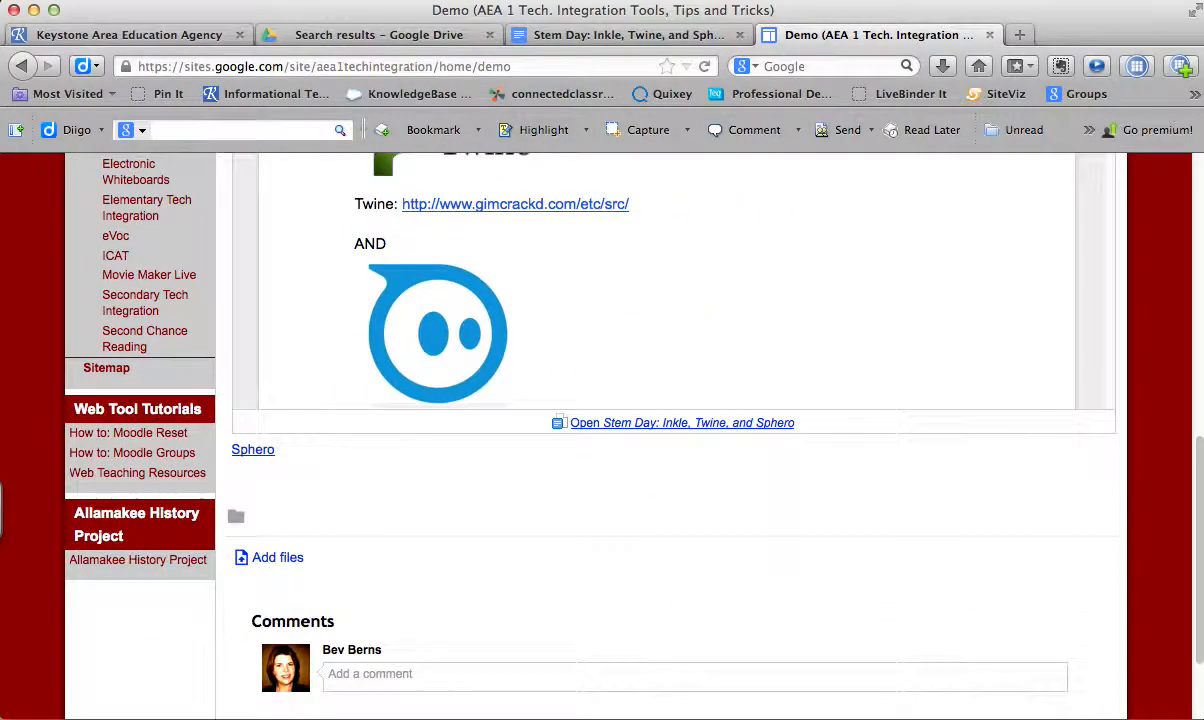
- Test the Sphero link in its new tab, comparing it with the document embedded on the Demo page
click(255, 452)
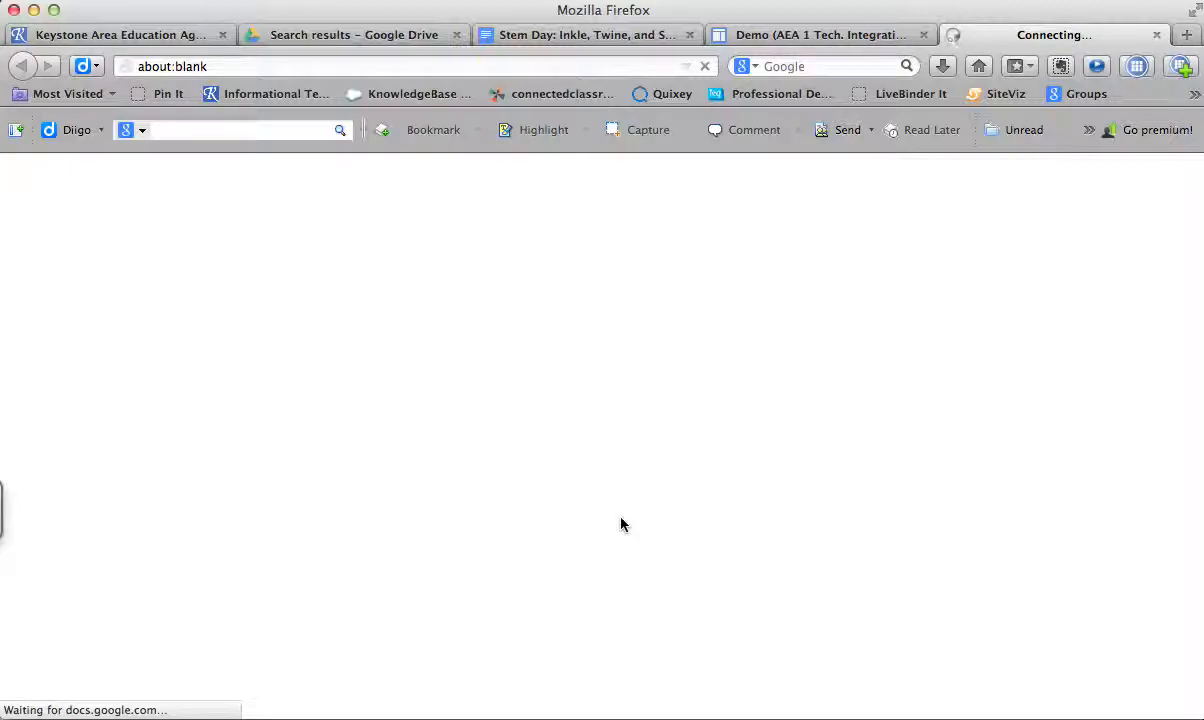
click(812, 36)
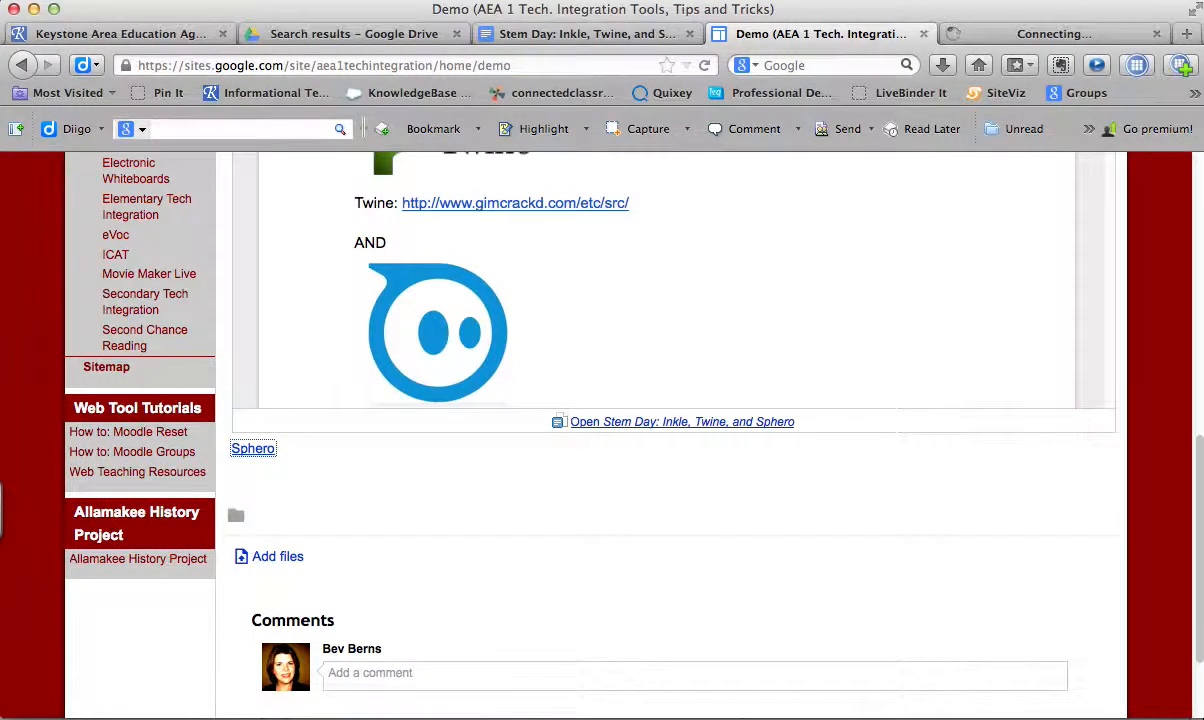
scroll(1200, 490, up, 3)
scroll(1200, 490, down, 4)
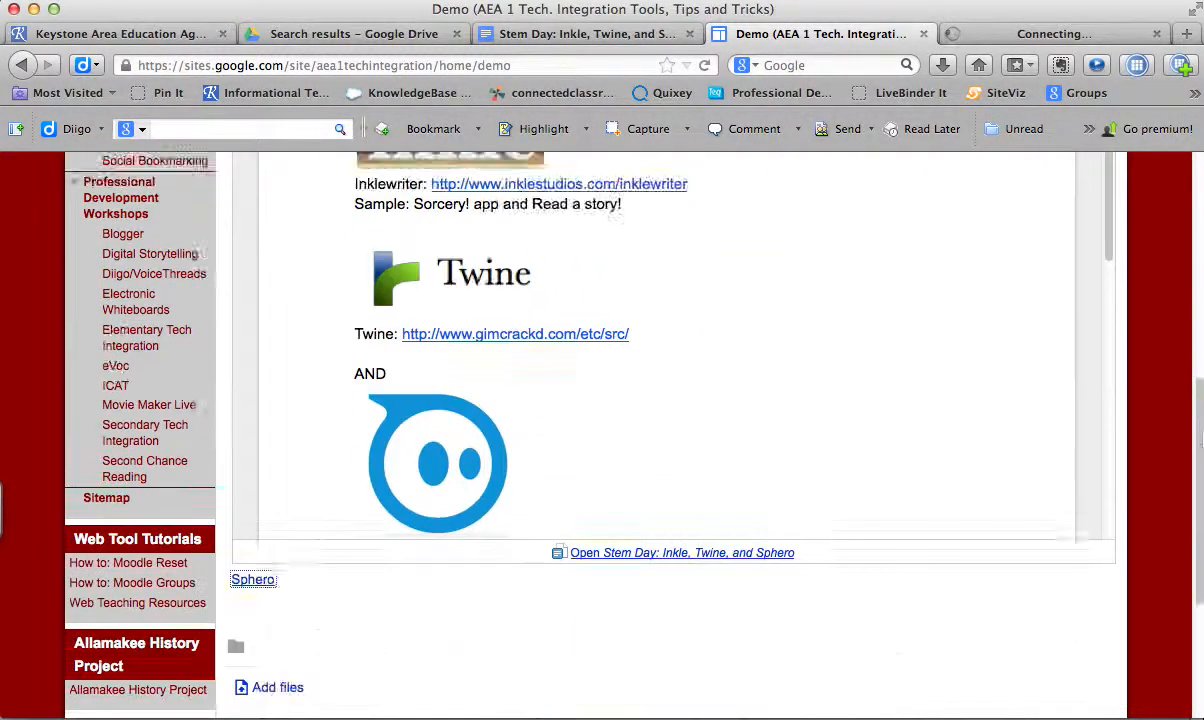
click(1017, 35)
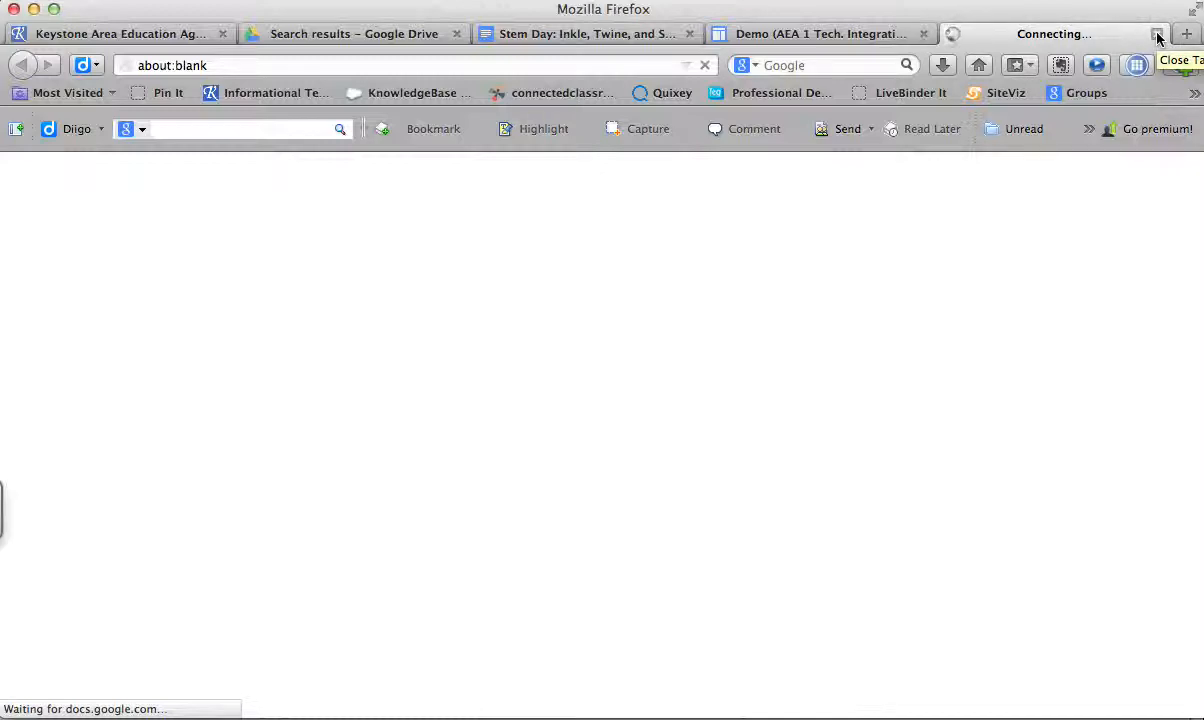
- Clear the desktop by minimizing the Firefox window and moving the Outlook Web App window aside
drag(537, 15, 534, 379)
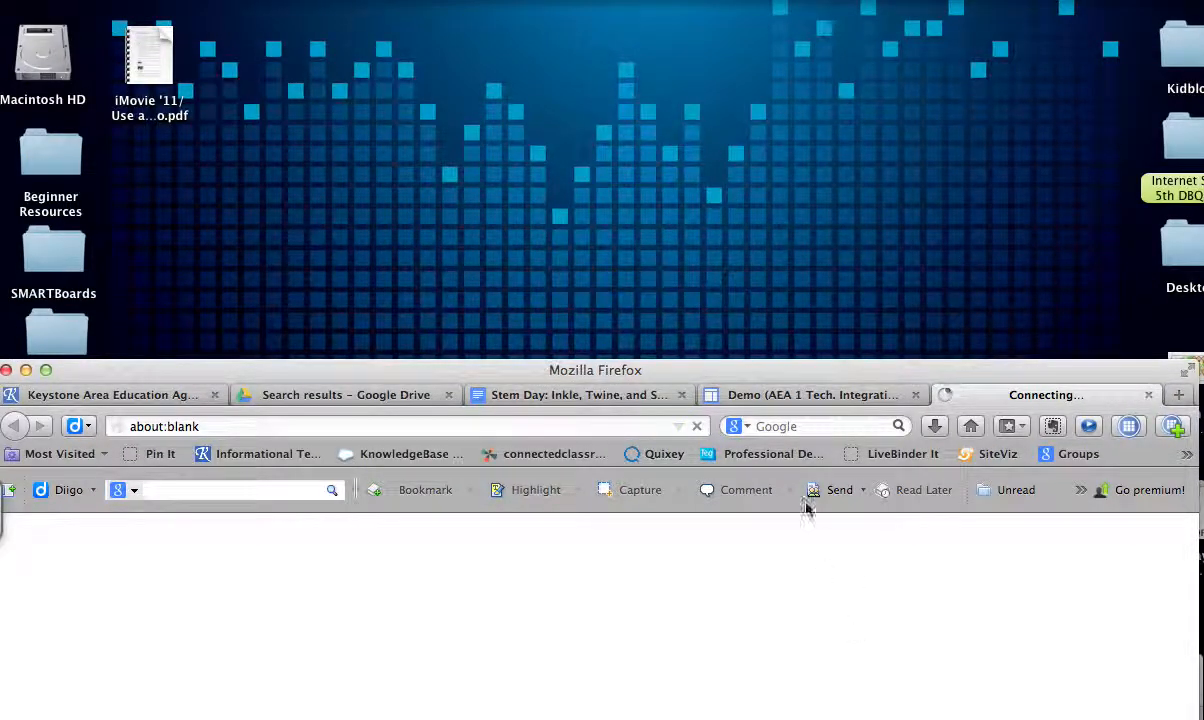
drag(740, 368, 738, 718)
drag(1018, 190, 802, 2)
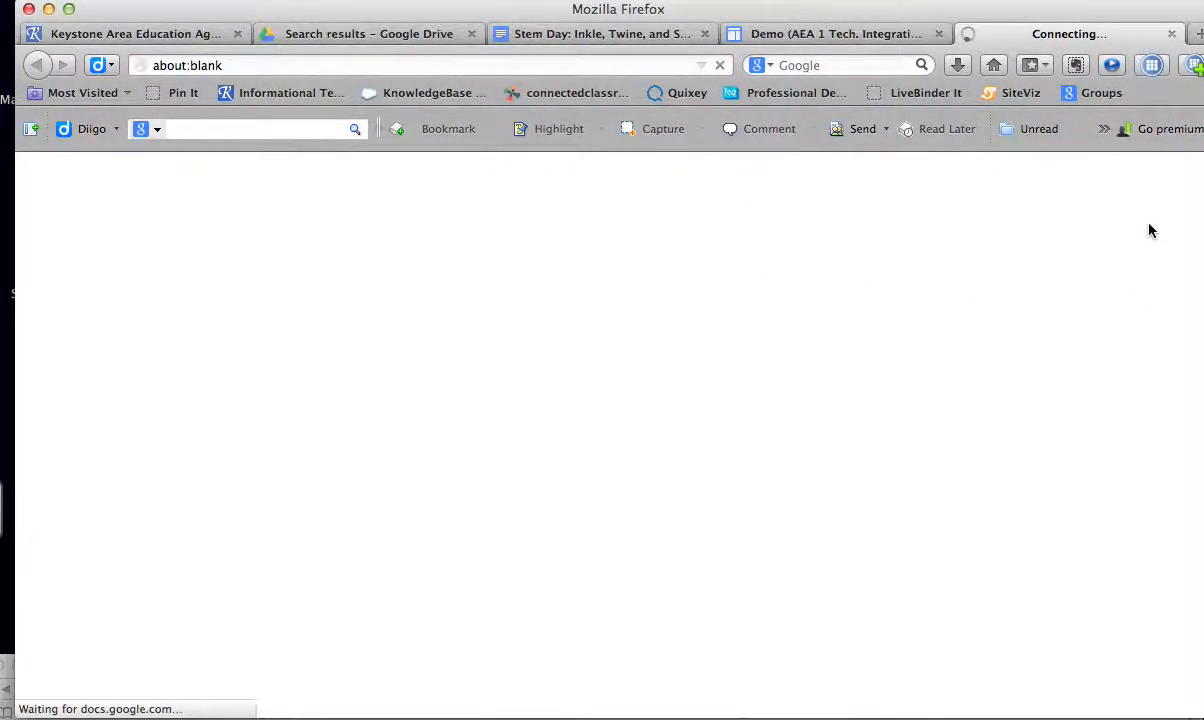
click(48, 10)
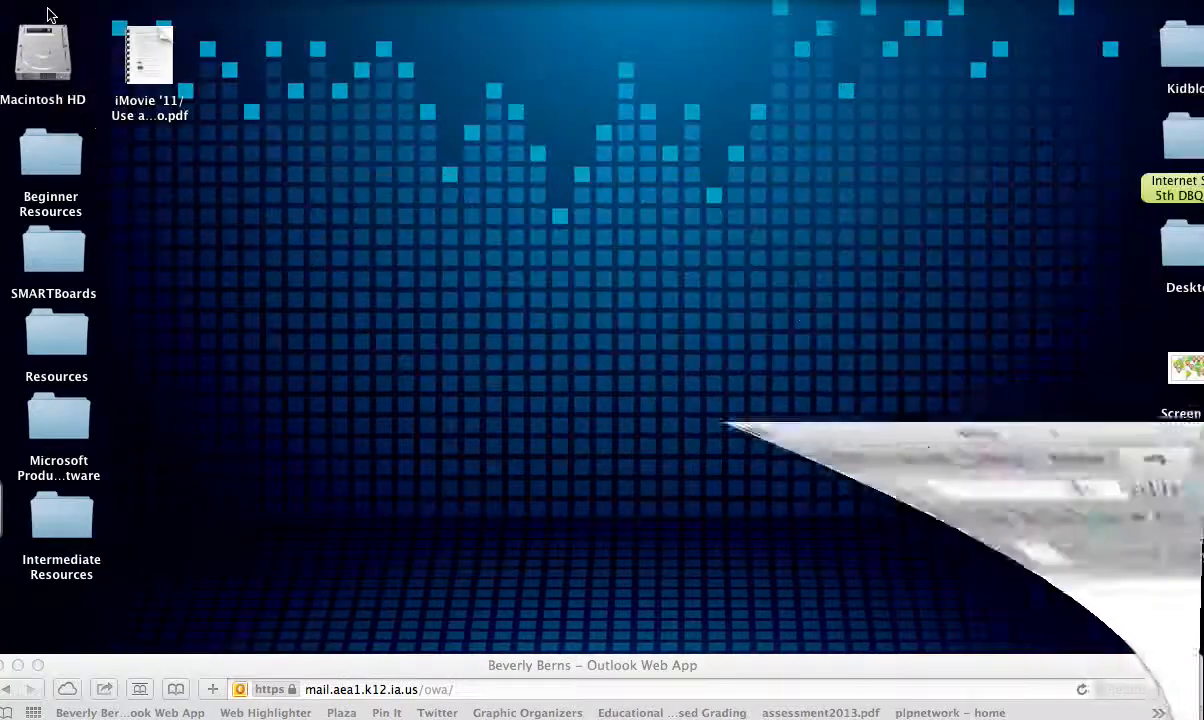
drag(217, 672, 569, 678)
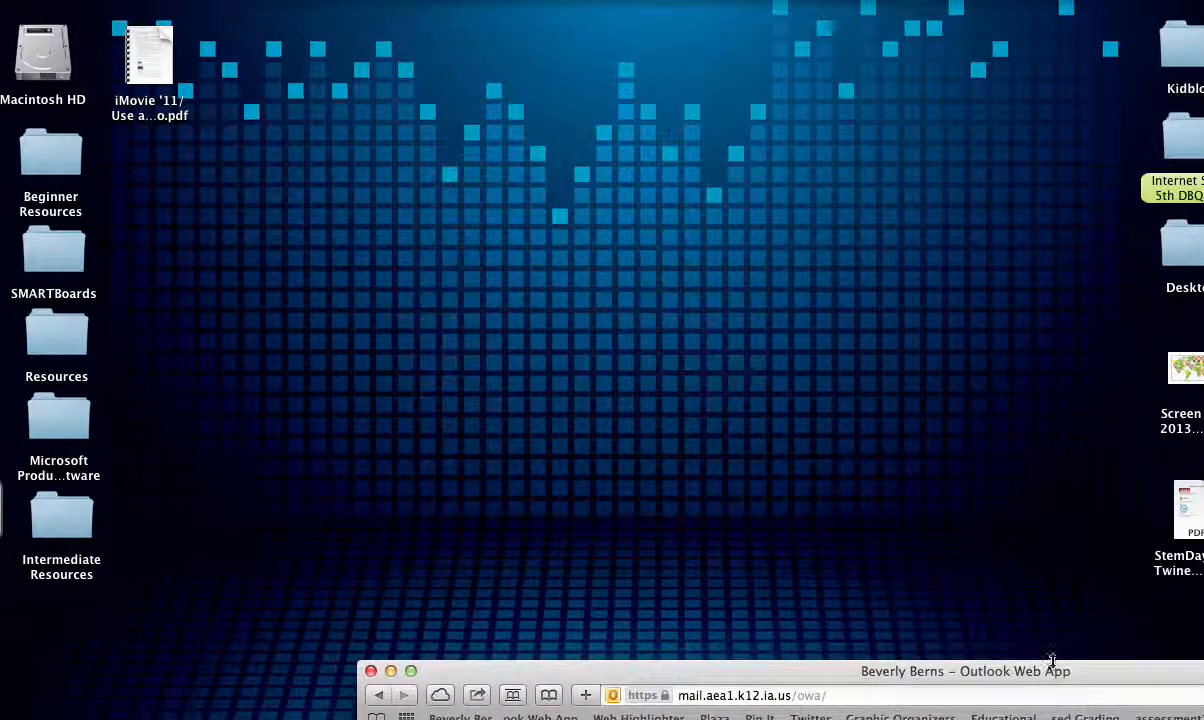
click(1151, 718)
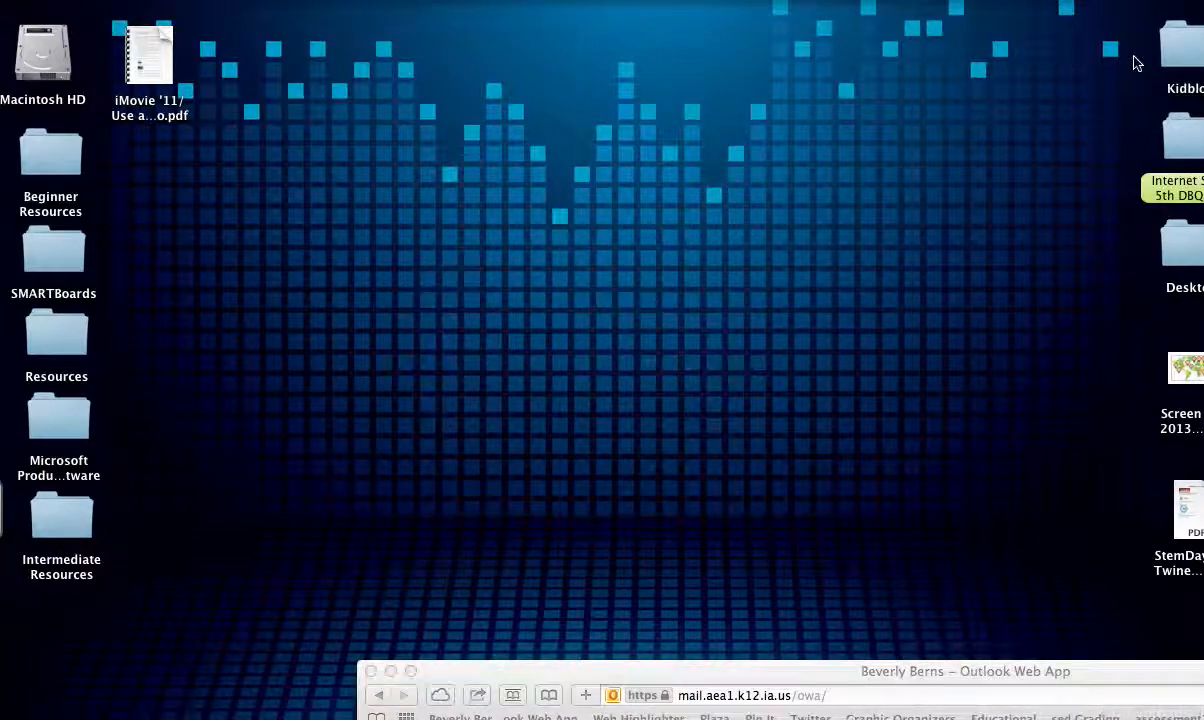